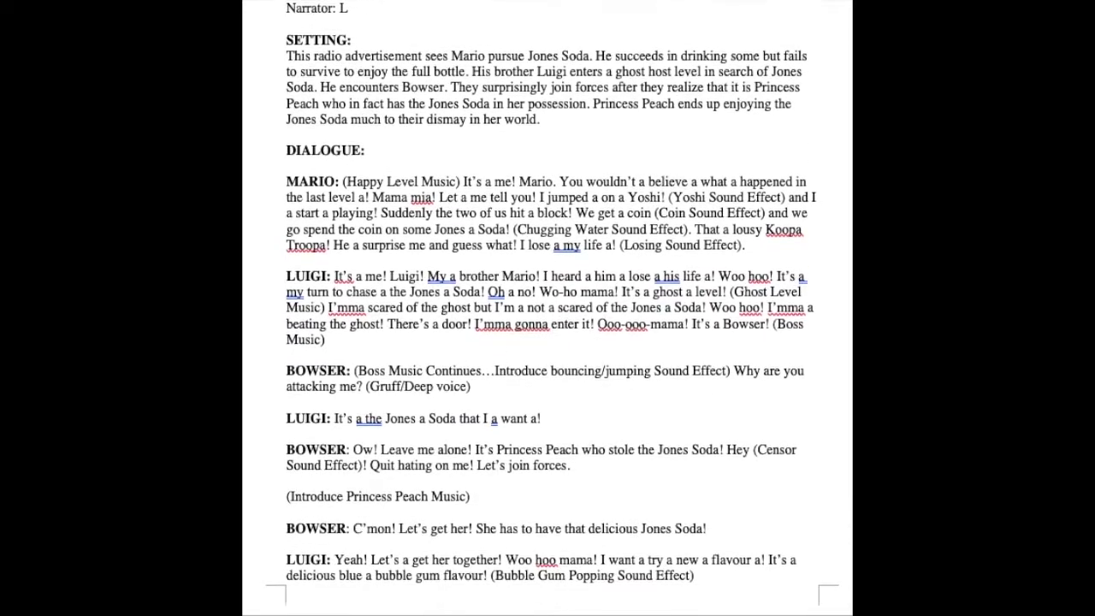
pyautogui.scroll(-8, 547, 308)
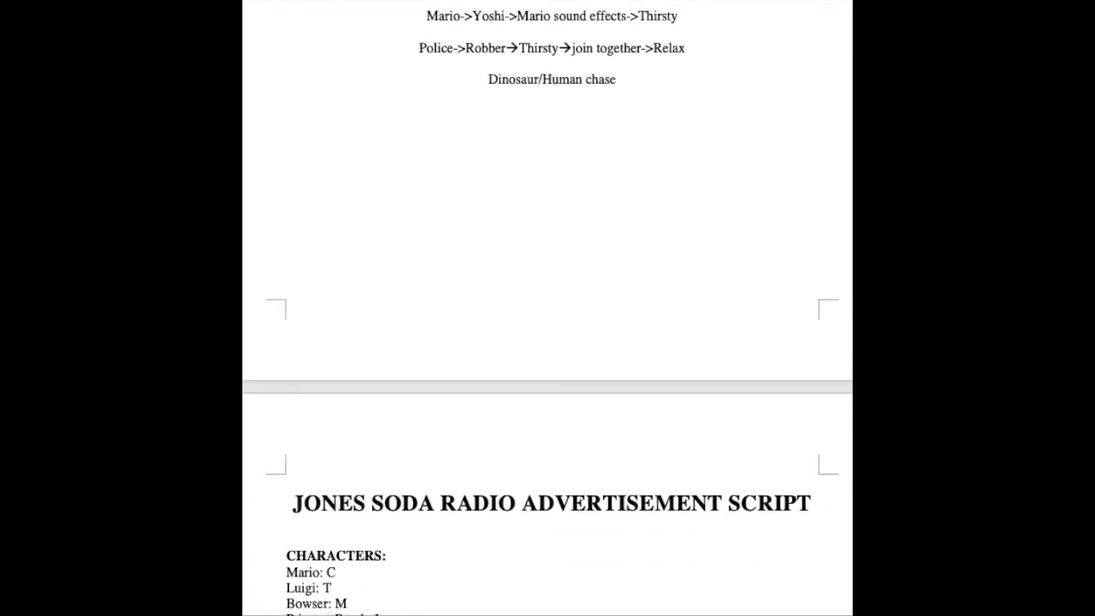
# Step: Scroll the Word script to its closing page, through the Narrator's jingle to Outro Music
pyautogui.scroll(-10, 547, 308)
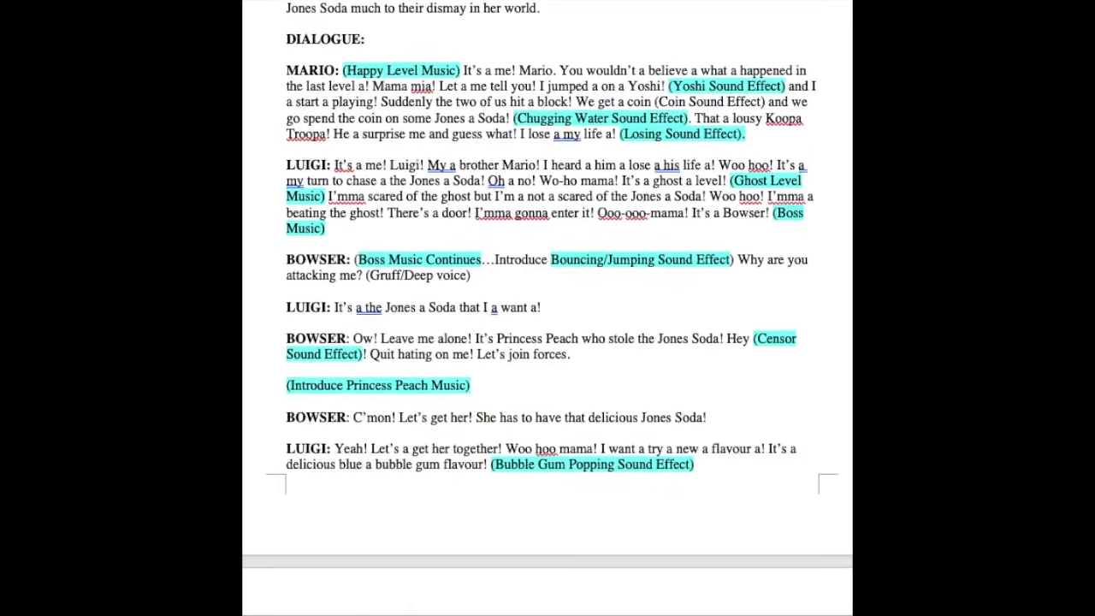
pyautogui.scroll(-1, 548, 308)
pyautogui.scroll(-10, 547, 308)
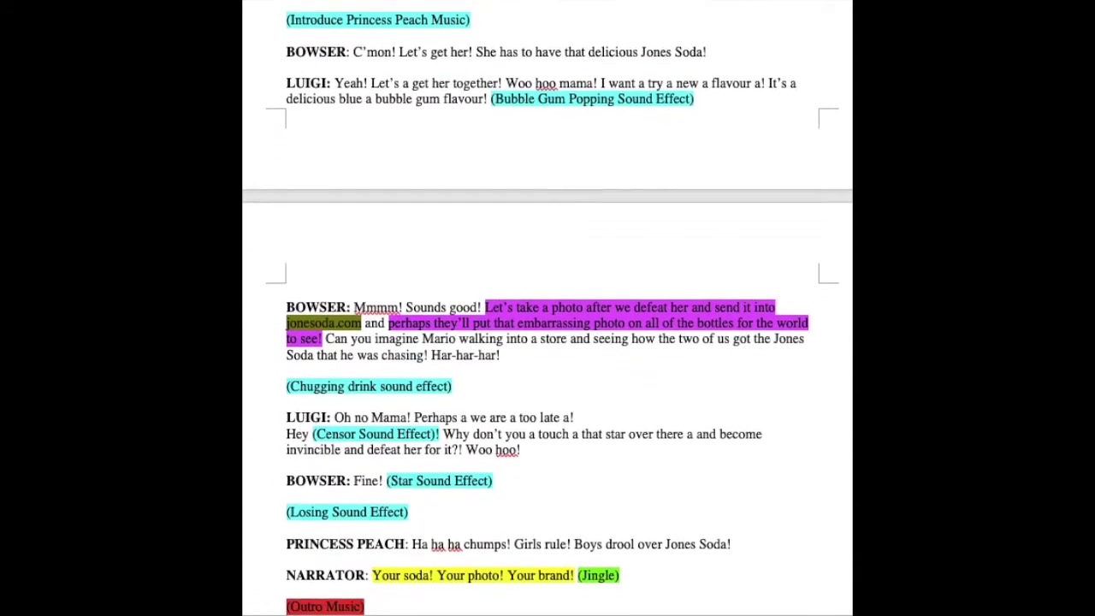
pyautogui.scroll(-4, 548, 308)
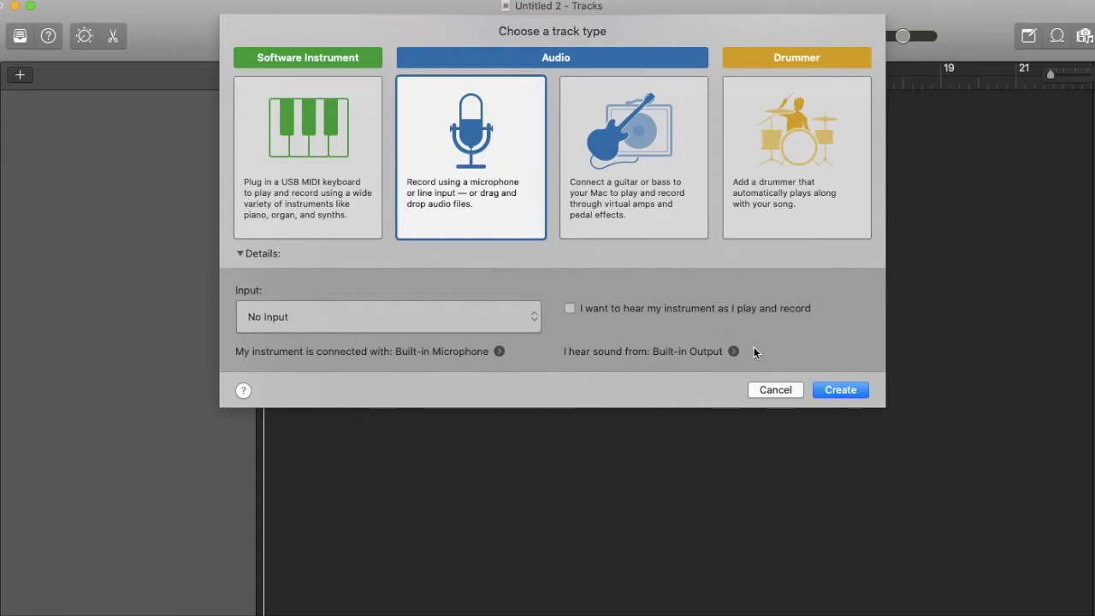
# Step: Create an Audio 1 track using the built-in microphone input
pyautogui.click(828, 391)
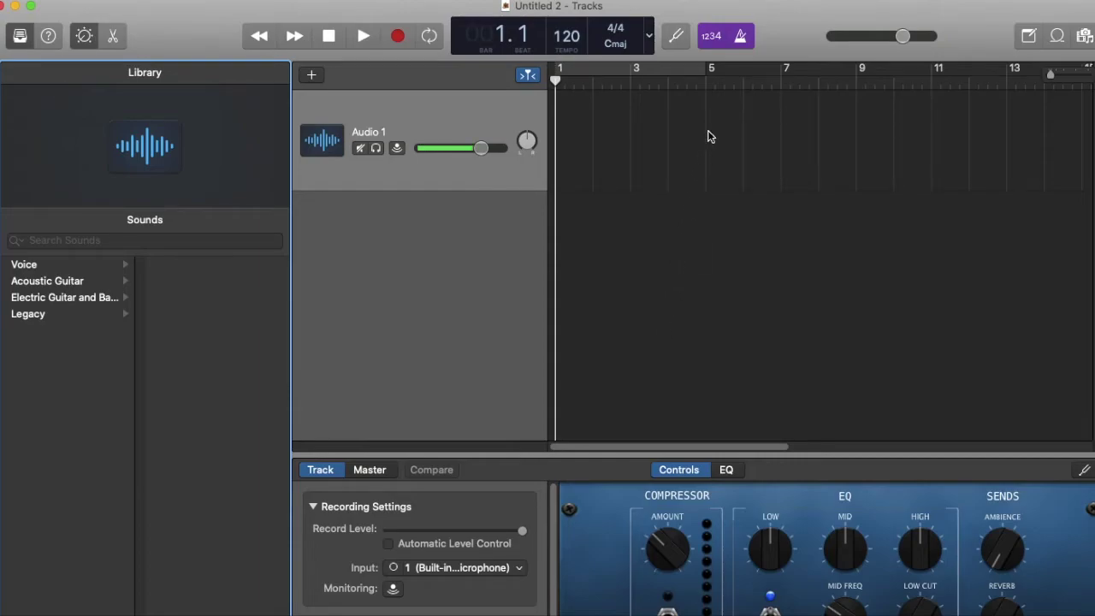
# Step: Turn off the metronome and record a voice clip on Audio 1 spanning bars 1 to 8
pyautogui.click(741, 38)
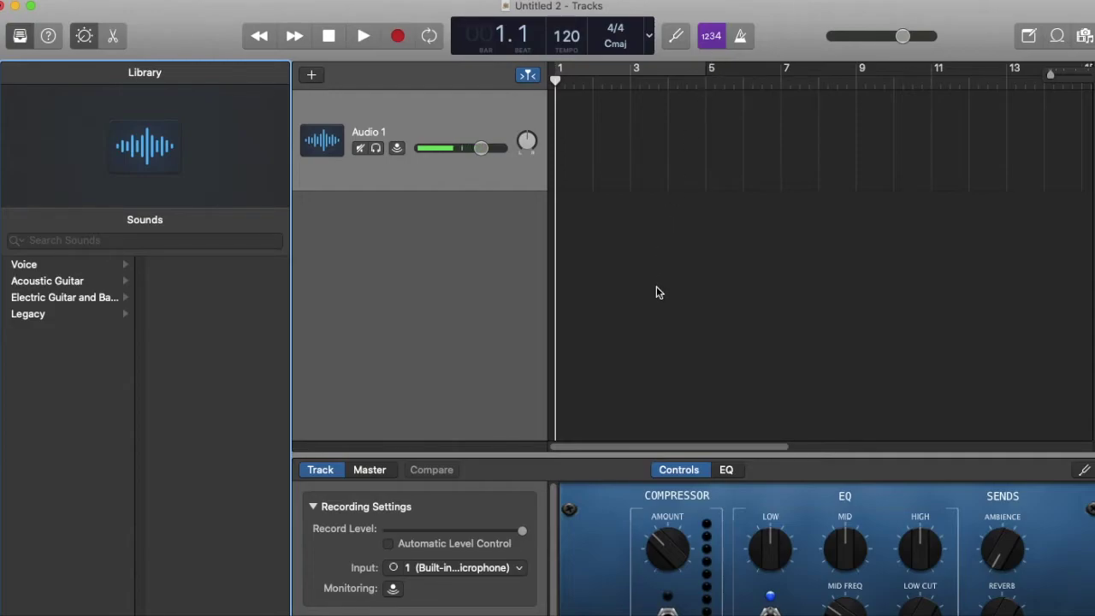
pyautogui.press('r')
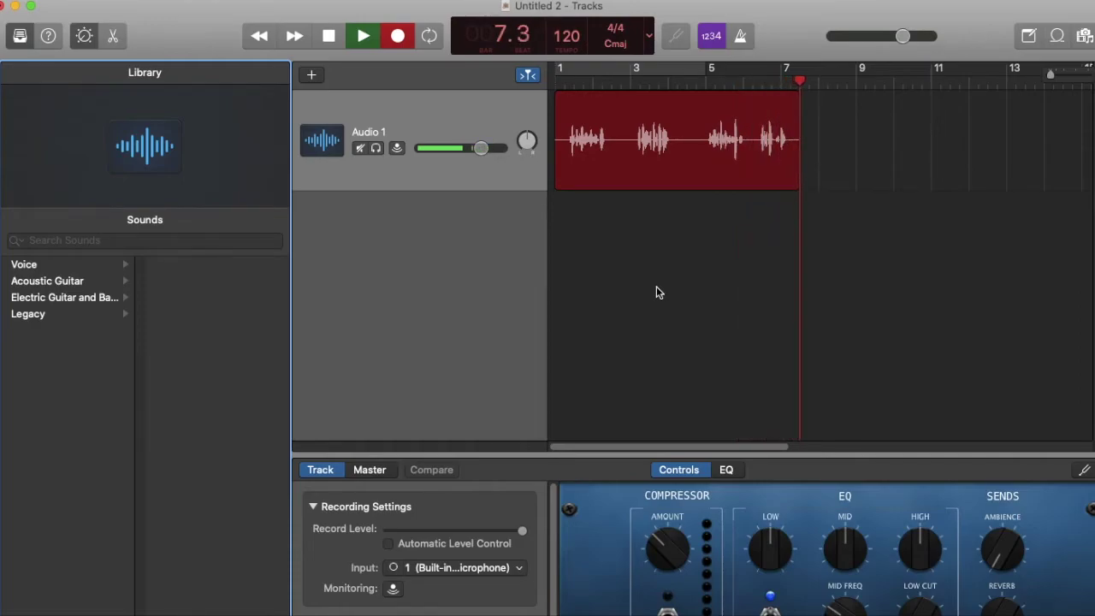
pyautogui.press('space')
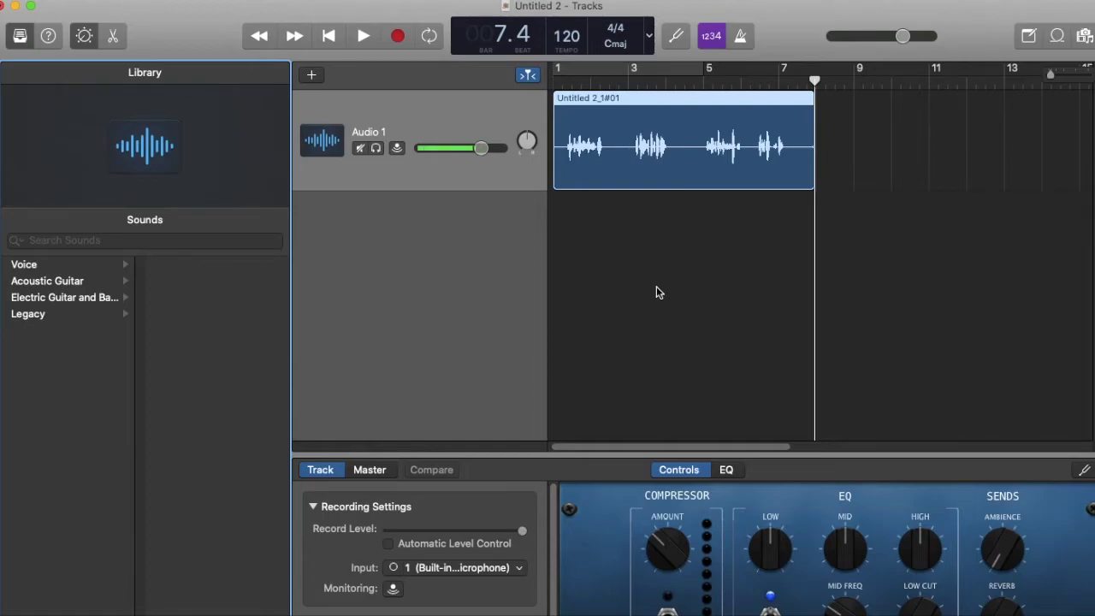
# Step: Rewind and play back the voice recording, then place the playhead at bar 8
pyautogui.press('Return')
pyautogui.press('space')
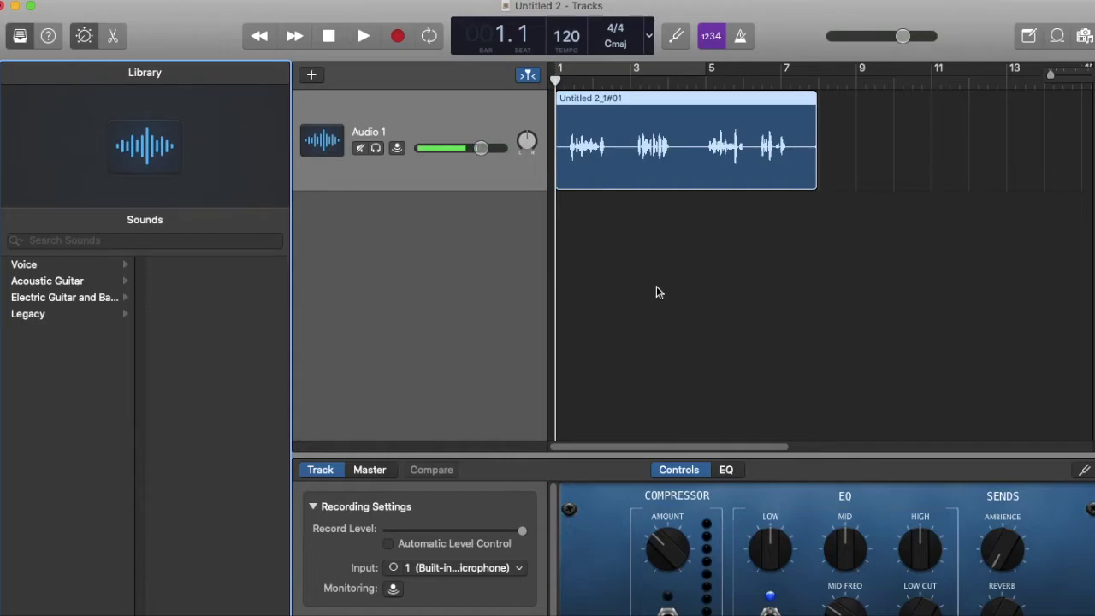
pyautogui.press('space')
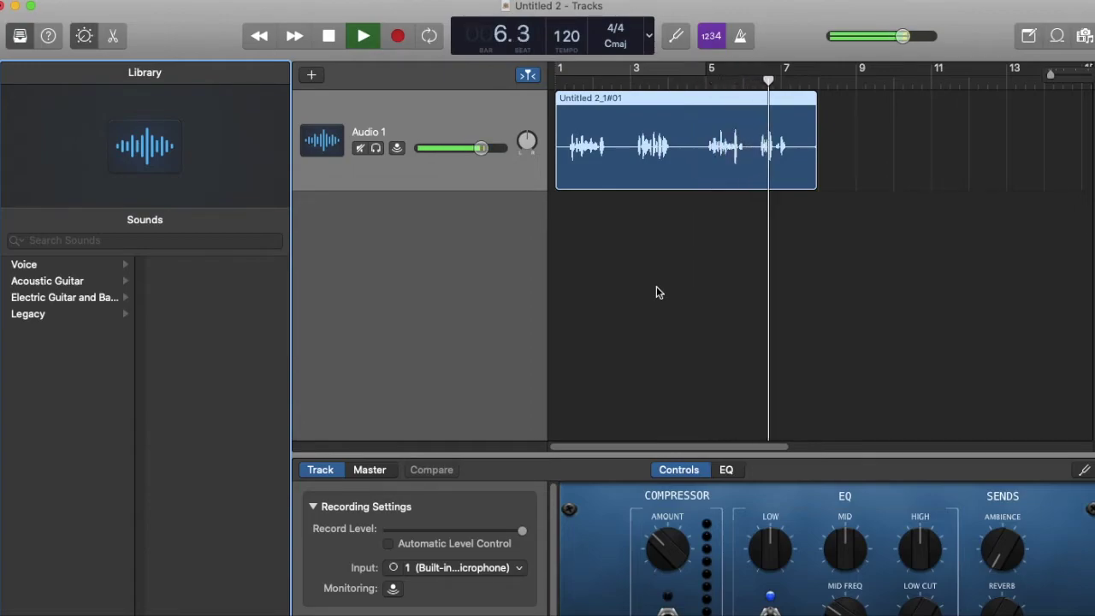
pyautogui.press('space')
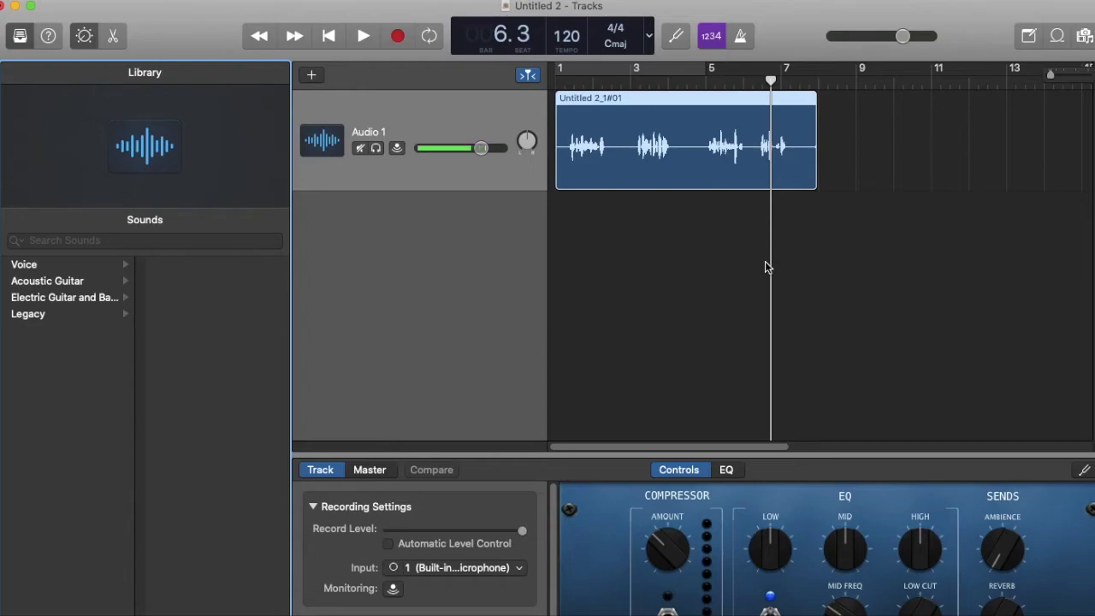
pyautogui.click(768, 79)
pyautogui.moveTo(768, 79); pyautogui.dragTo(818, 92)
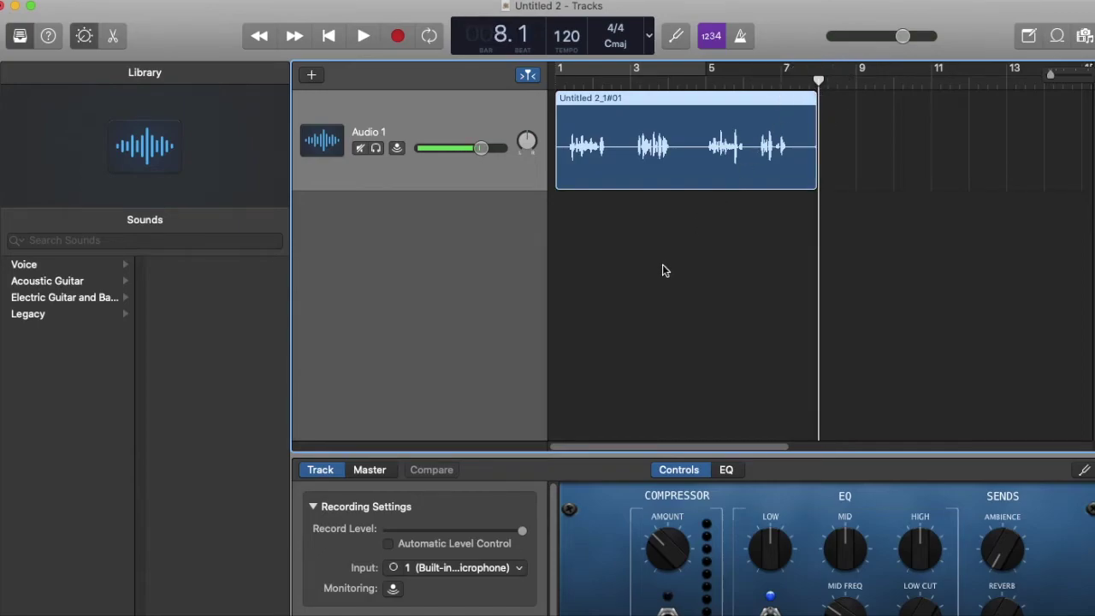
# Step: Add an Audio 2 track and record a second take, Untitled 2_2#01, near bars 8–10
pyautogui.click(310, 78)
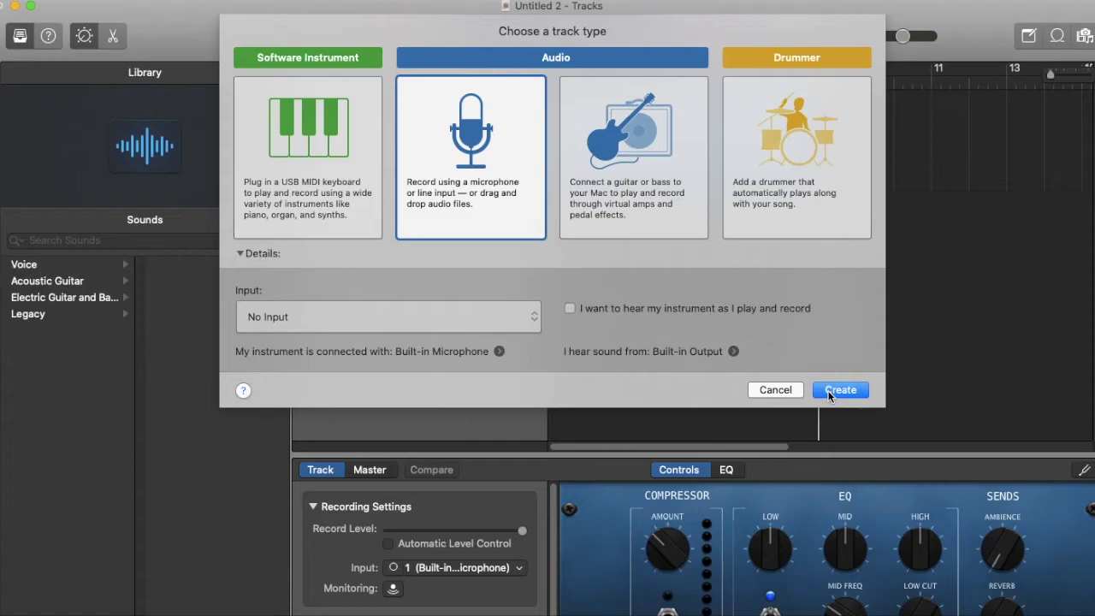
pyautogui.click(828, 392)
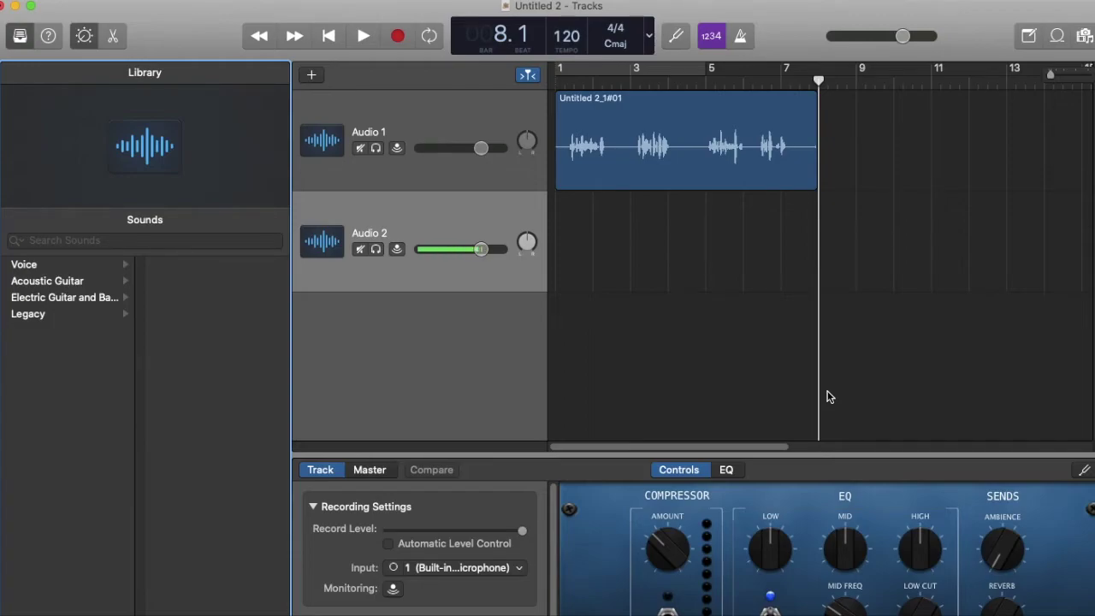
pyautogui.press('r')
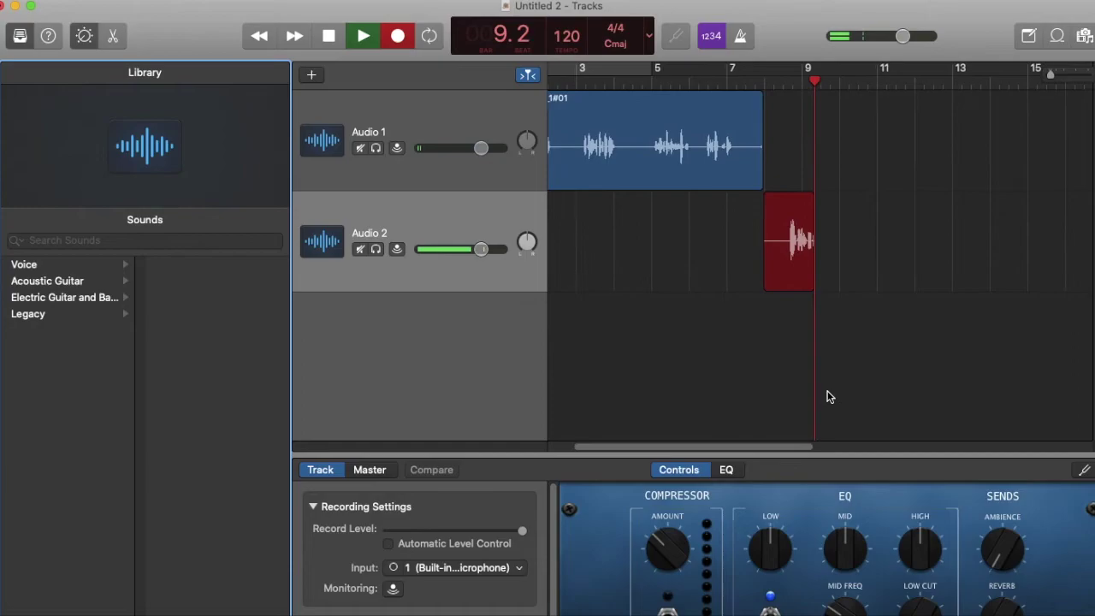
pyautogui.press('space')
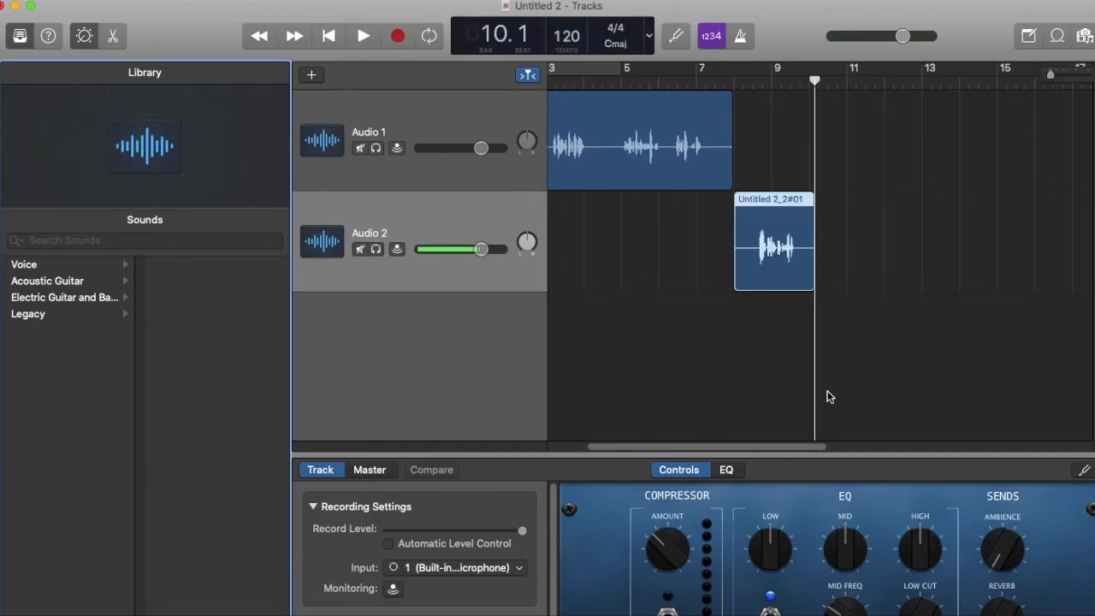
# Step: Add an Audio 3 track and begin recording on it from bar 10
pyautogui.click(315, 78)
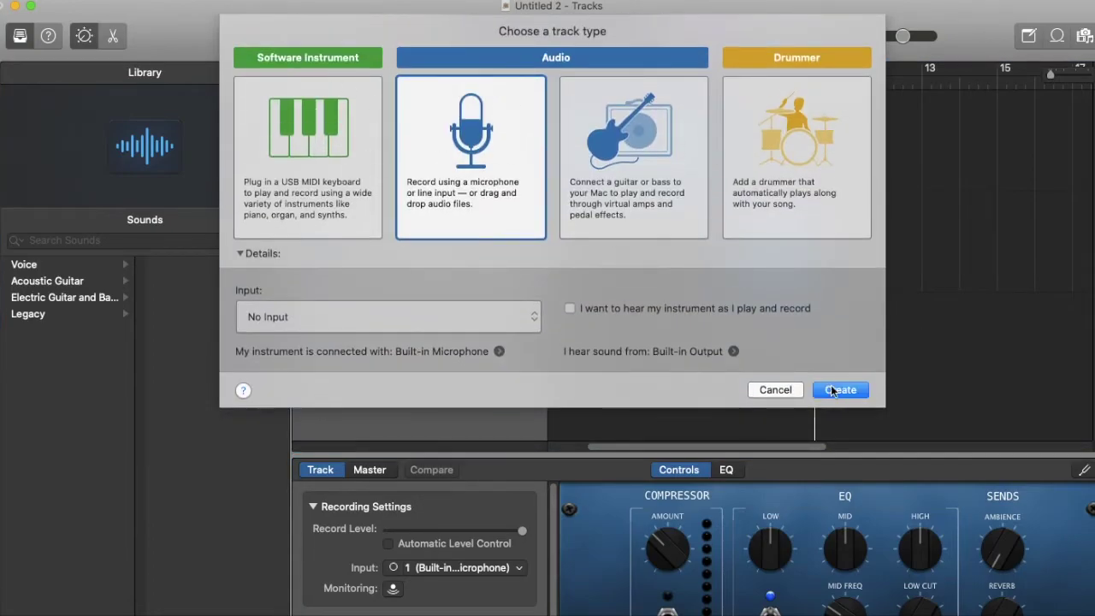
pyautogui.click(834, 392)
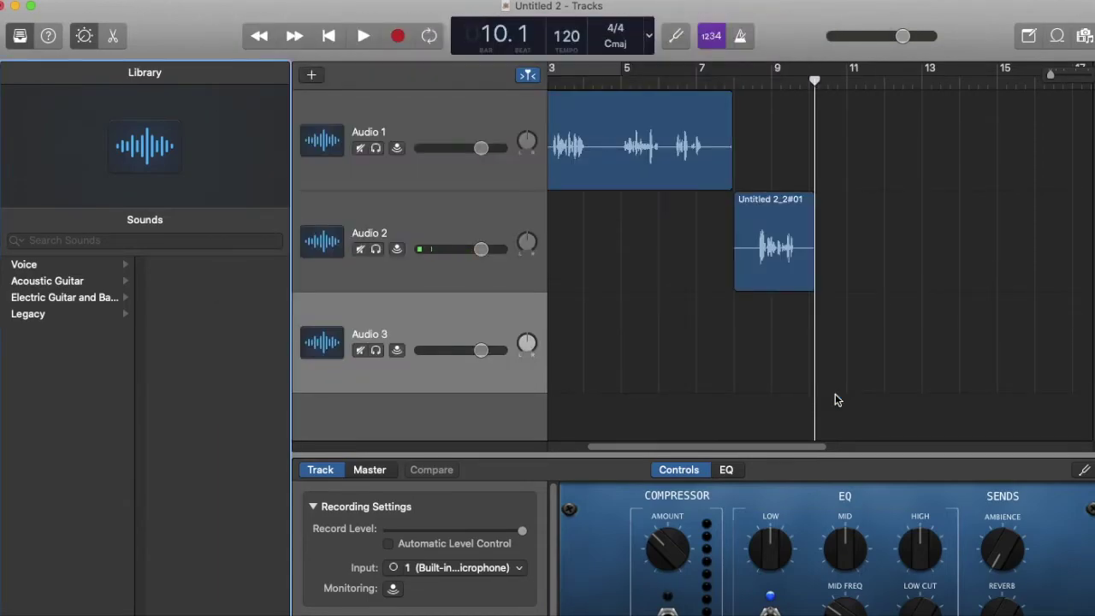
pyautogui.press('r')
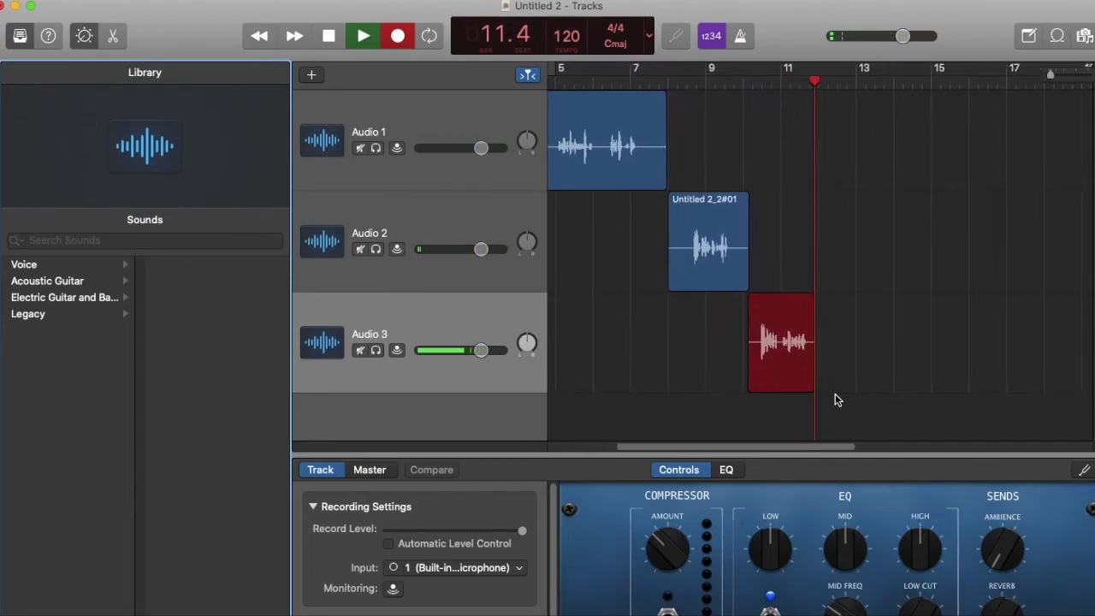
# Step: Stop recording, leaving take Untitled 2_3#01 on Audio 3 around bars 10–12
pyautogui.press('space')
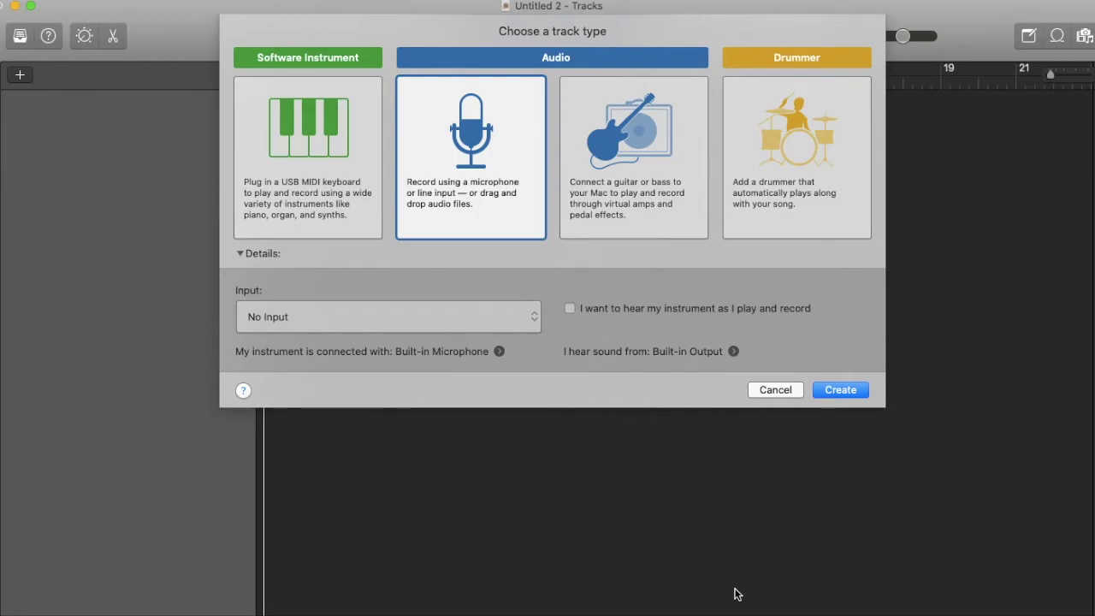
# Step: Create an Audio 1 track in the new project and switch the metronome off
pyautogui.click(838, 396)
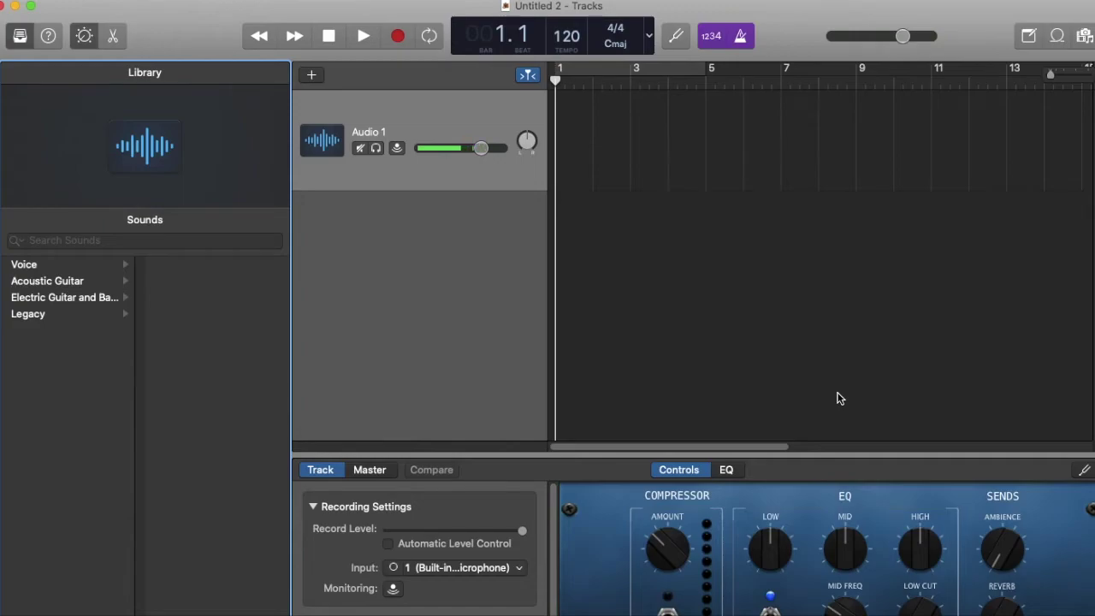
pyautogui.click(742, 41)
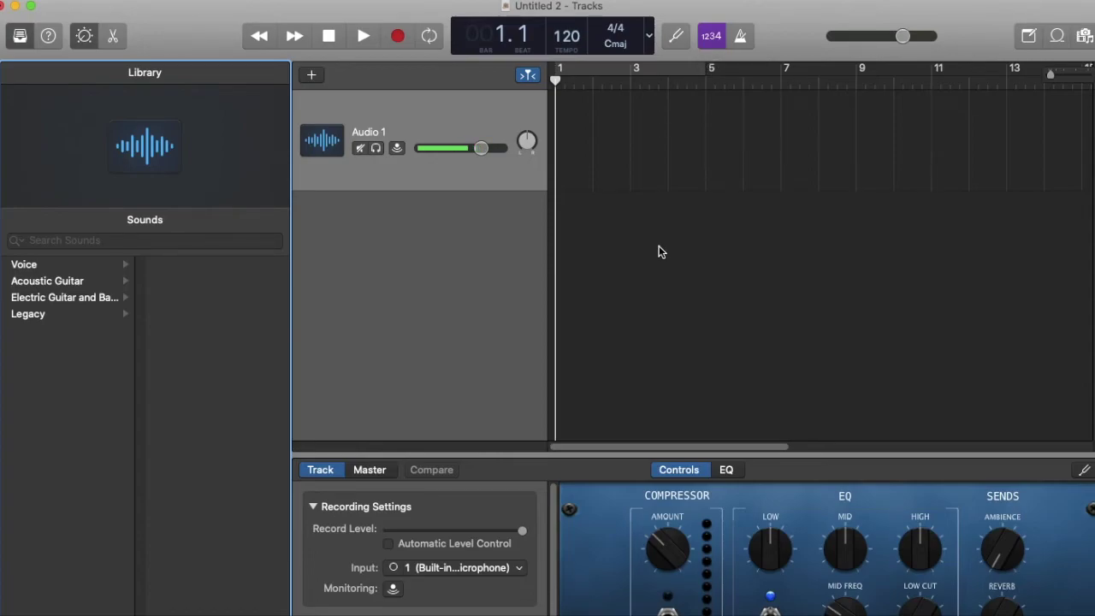
# Step: Record a short sound-effect clip on Audio 1 at bars 1–2, then rewind to the start
pyautogui.press('r')
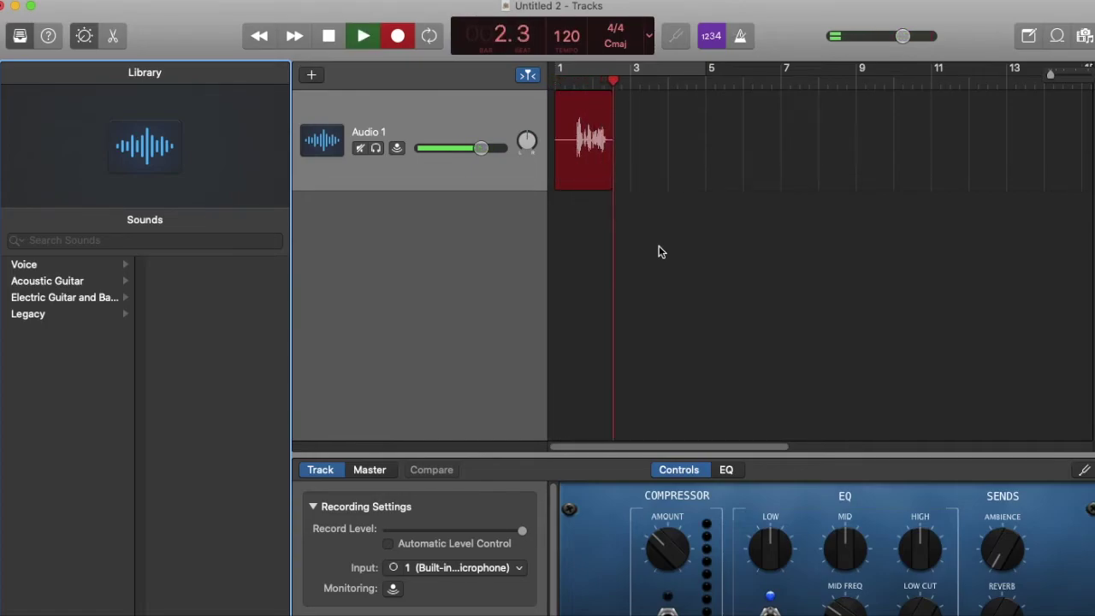
pyautogui.press('space')
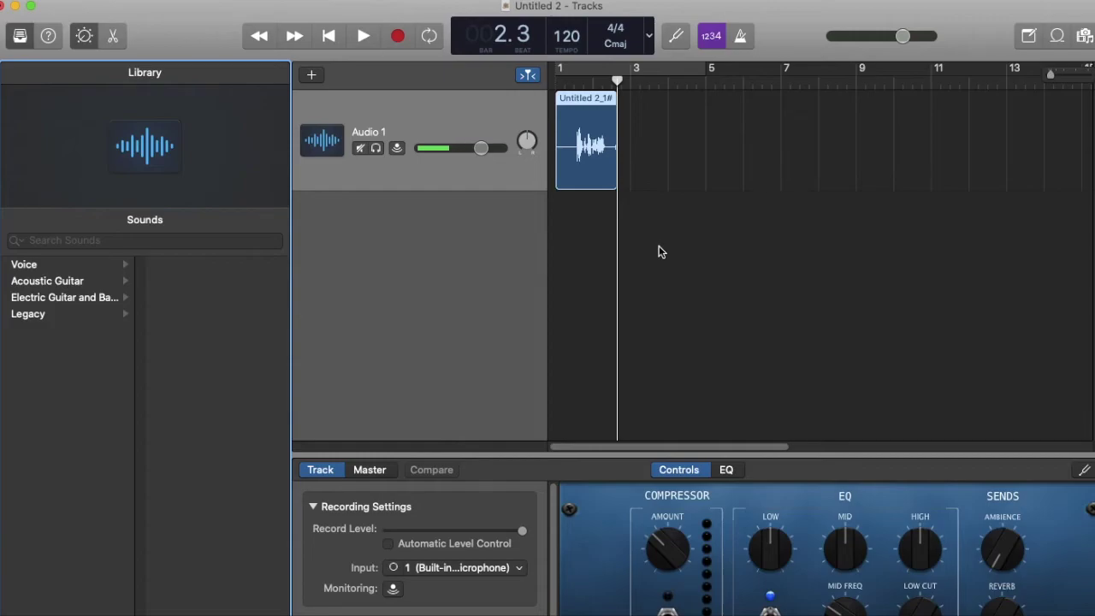
pyautogui.press('Return')
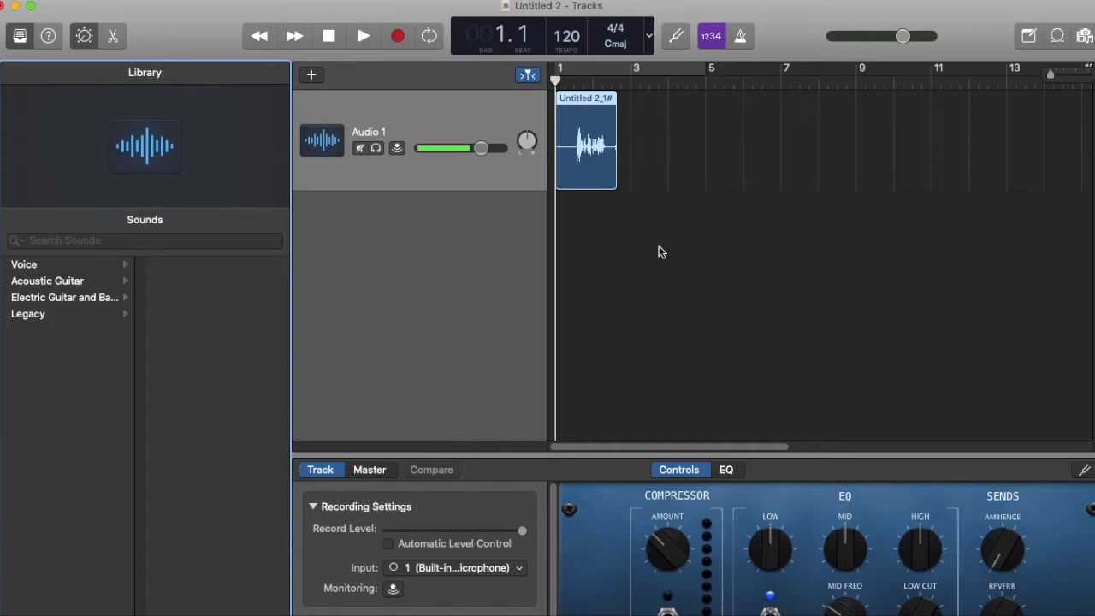
# Step: Play back the sound clip, deselect it, and move the playhead to bar 2
pyautogui.press('space')
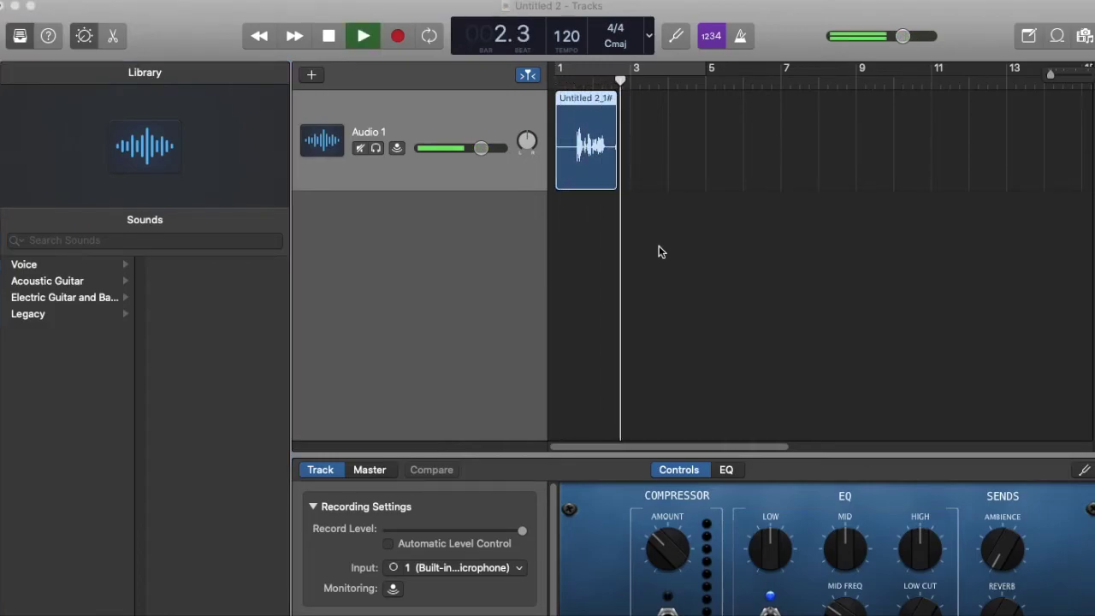
pyautogui.click(658, 246)
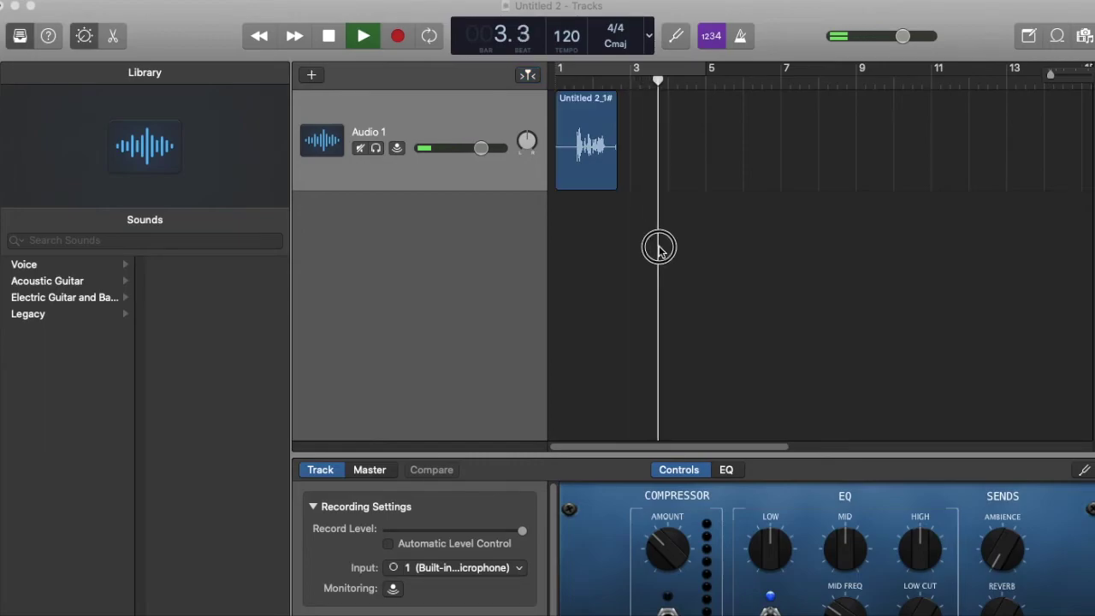
pyautogui.press('space')
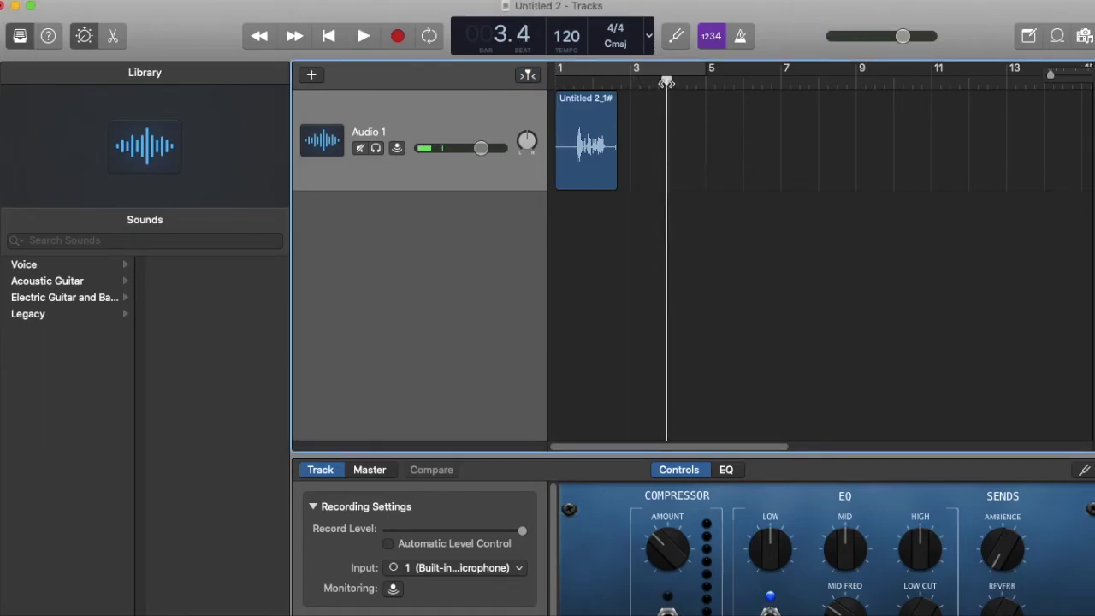
pyautogui.moveTo(666, 80); pyautogui.dragTo(621, 80)
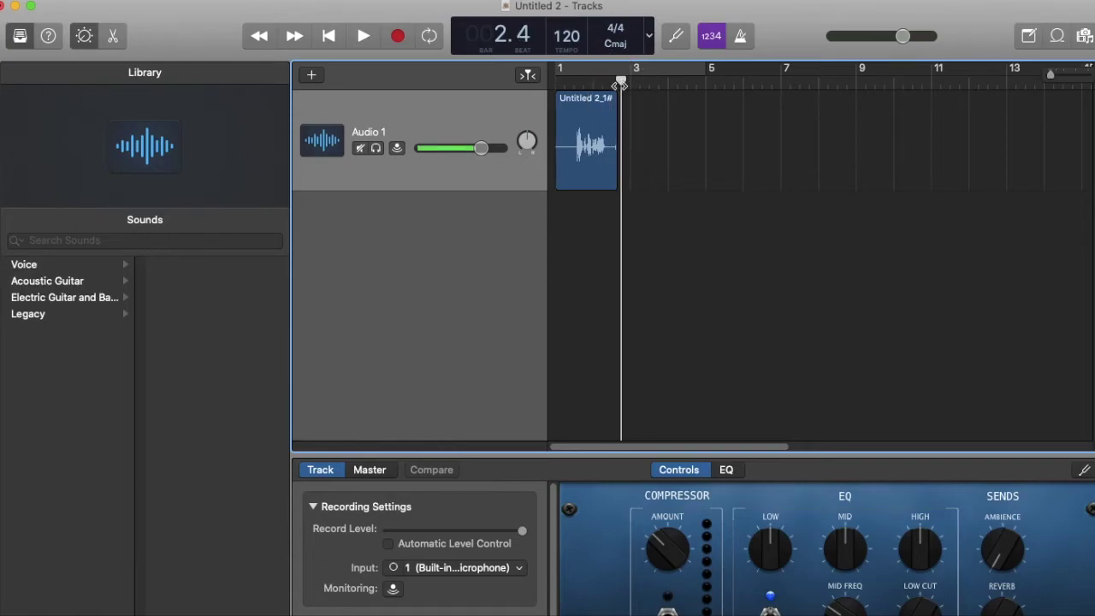
# Step: Add an Audio 2 track, record a second voice take on it, then rewind
pyautogui.click(313, 77)
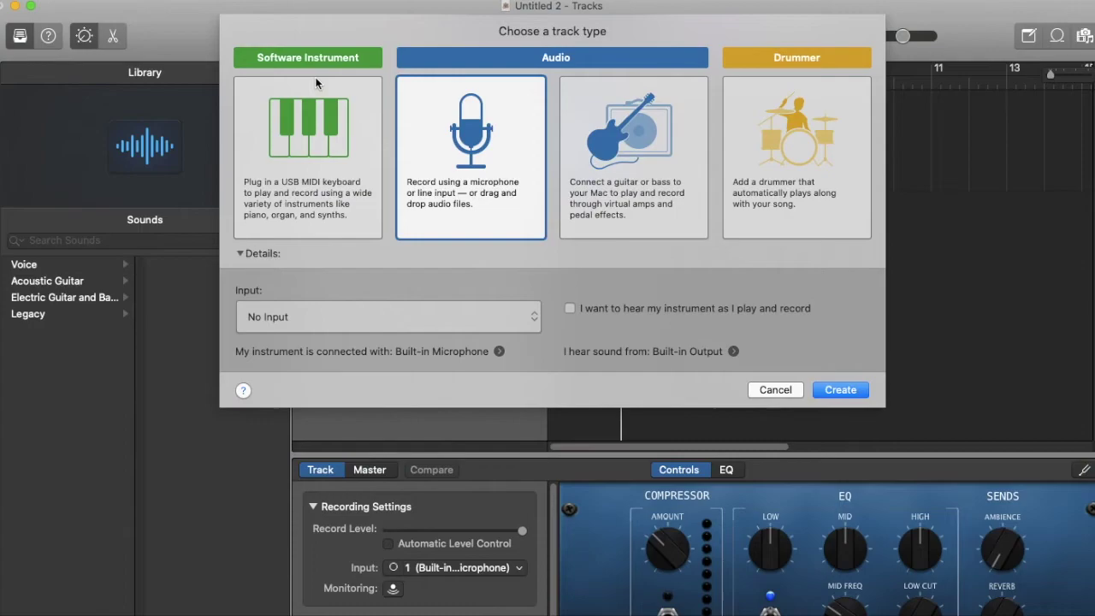
pyautogui.click(838, 392)
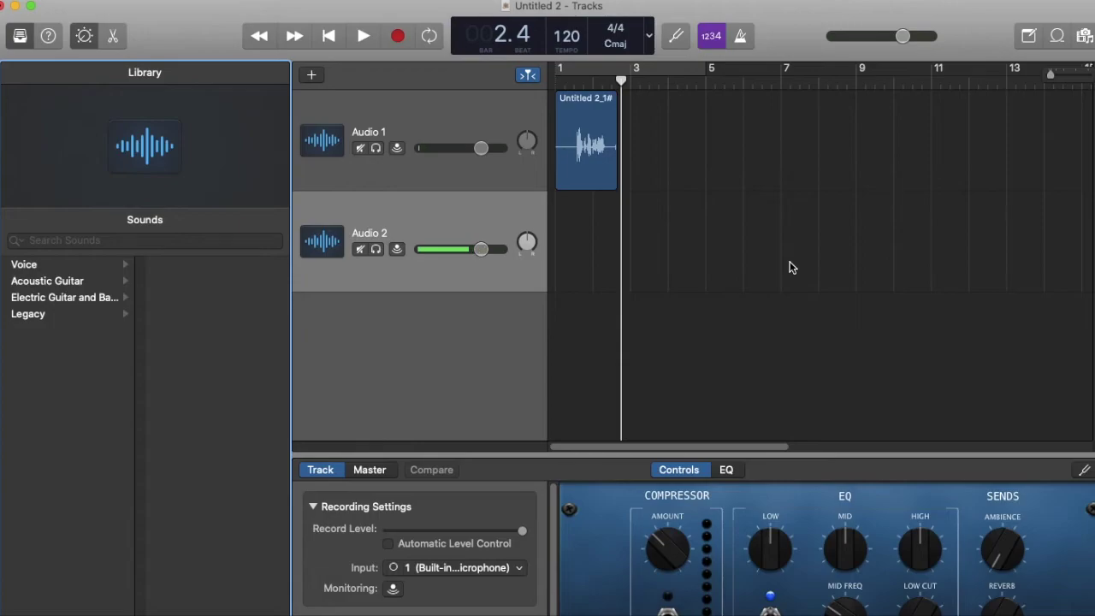
pyautogui.press('r')
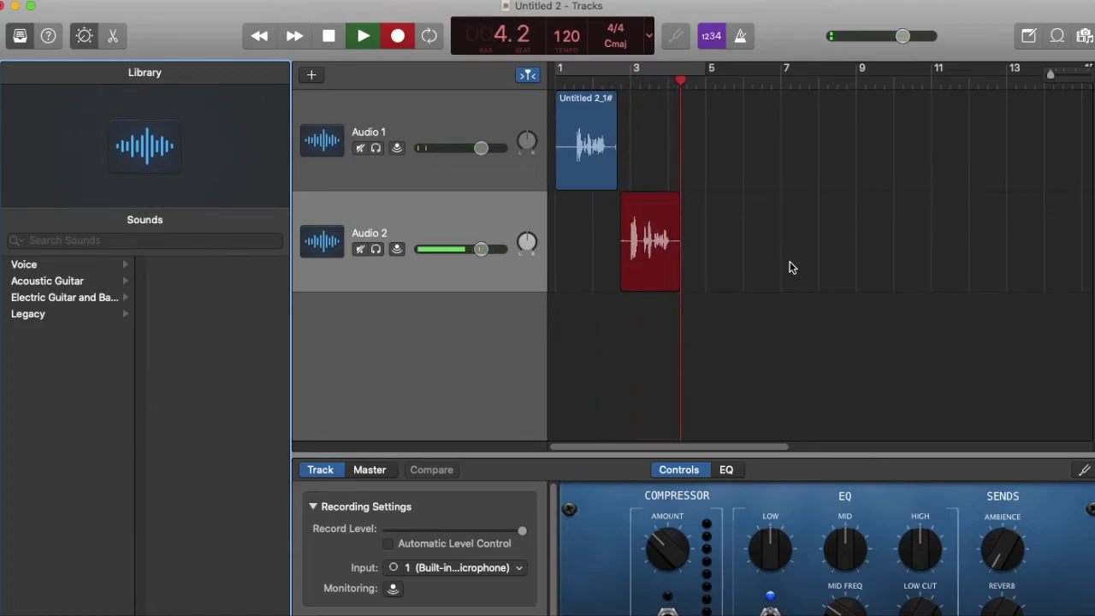
pyautogui.press('space')
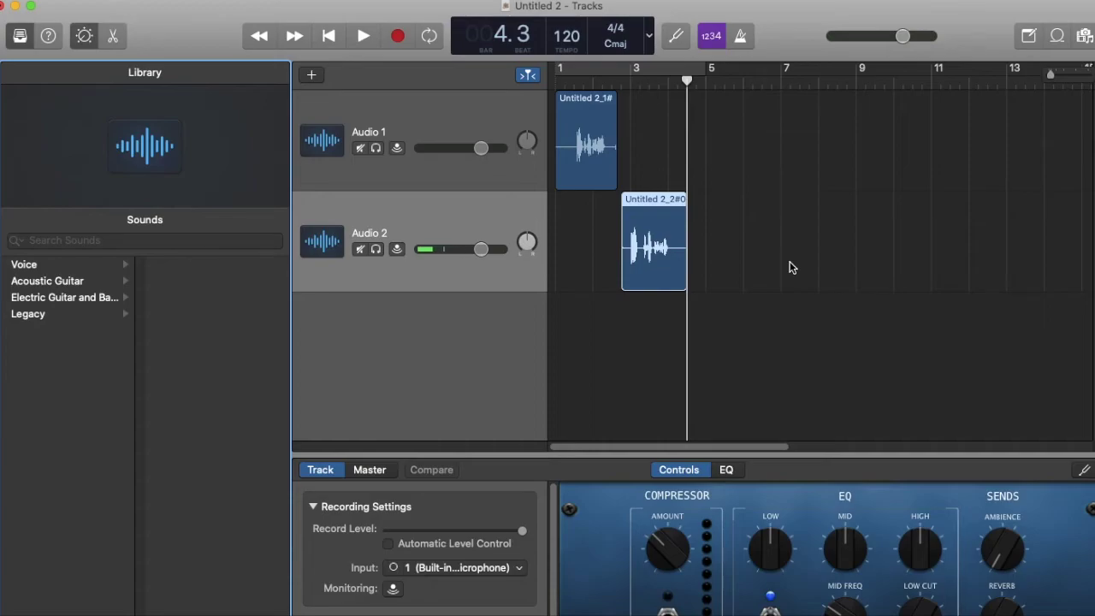
pyautogui.press('Return')
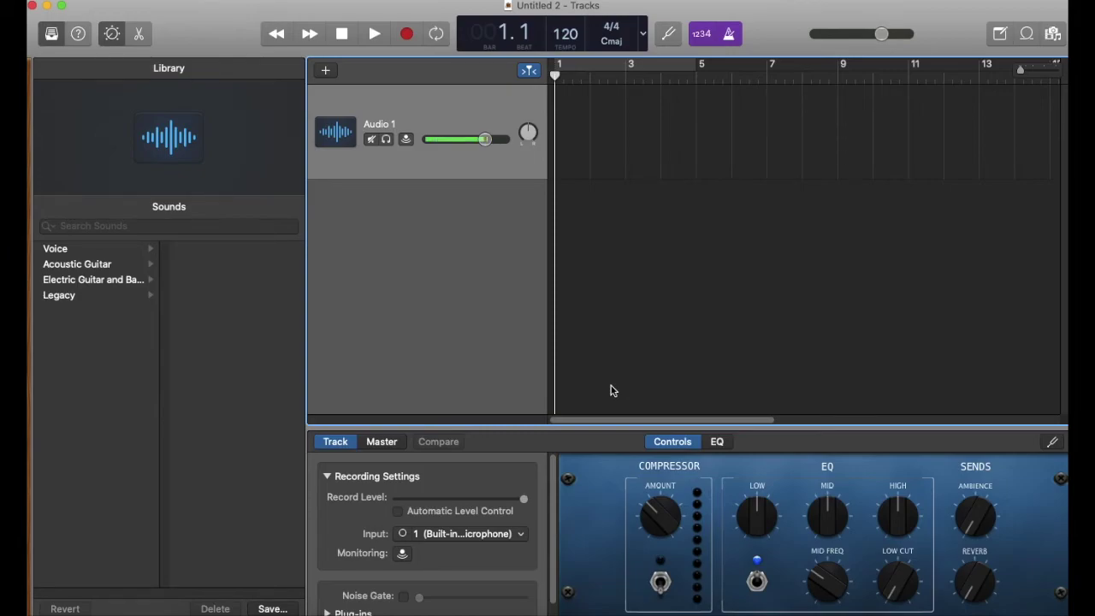
# Step: Switch the metronome off and start recording a voice take on Audio 1 from bar 1
pyautogui.click(730, 41)
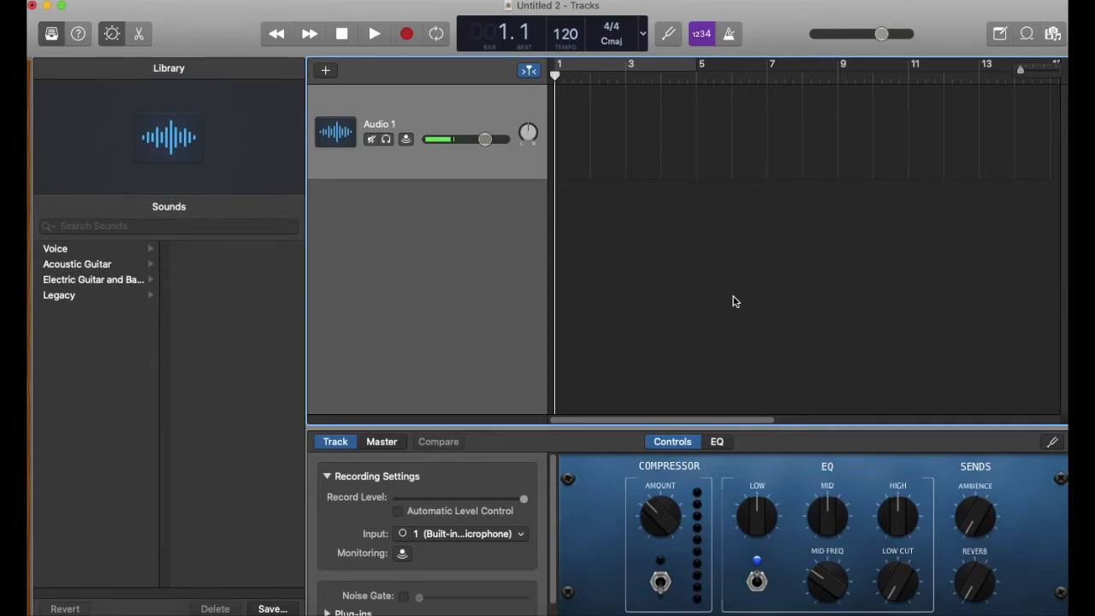
pyautogui.press('r')
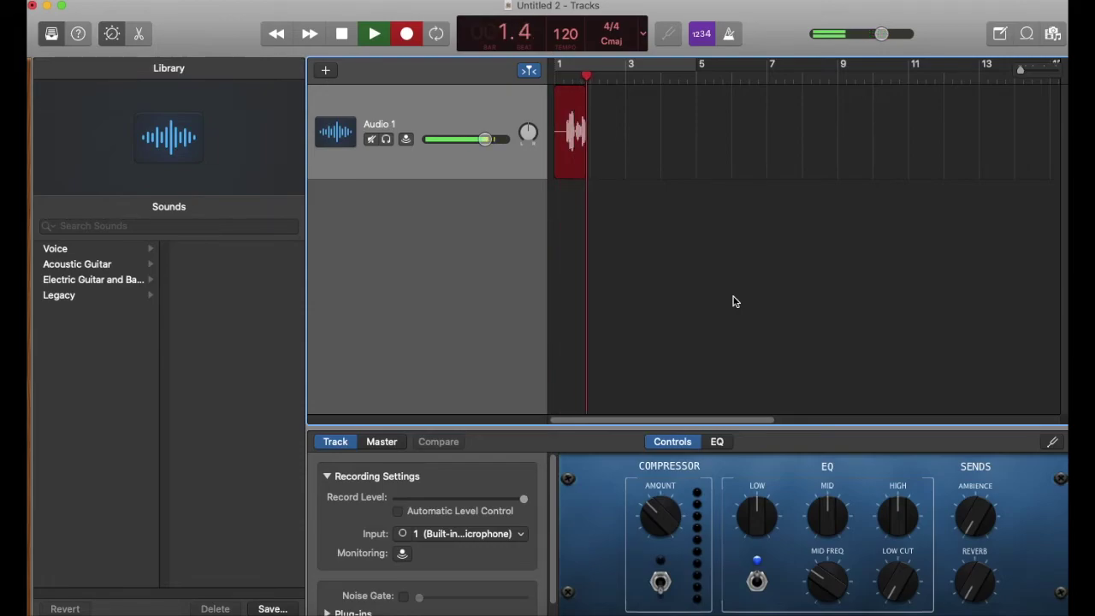
# Step: Stop recording to finish region Untitled 2_1#0 at bars 1–2, then play it back
pyautogui.press('space')
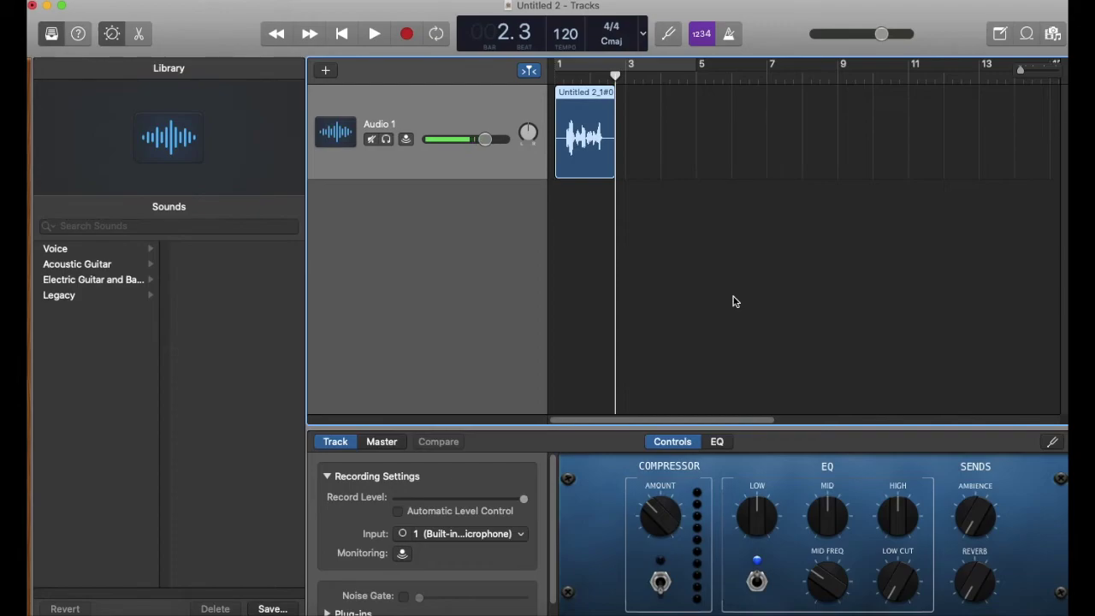
pyautogui.press('Return')
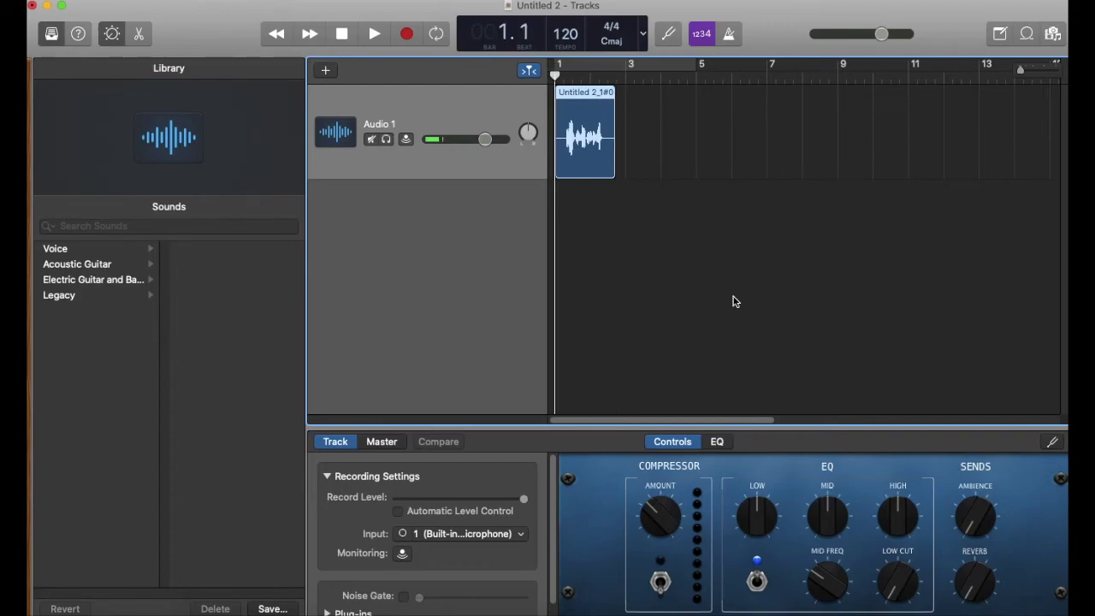
pyautogui.press('space')
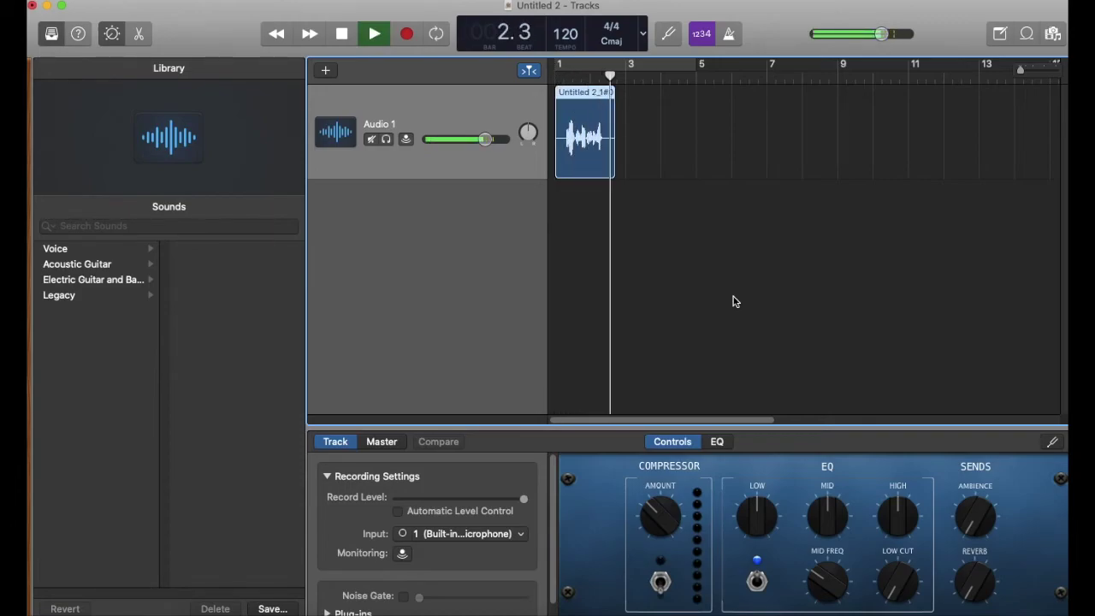
pyautogui.press('space')
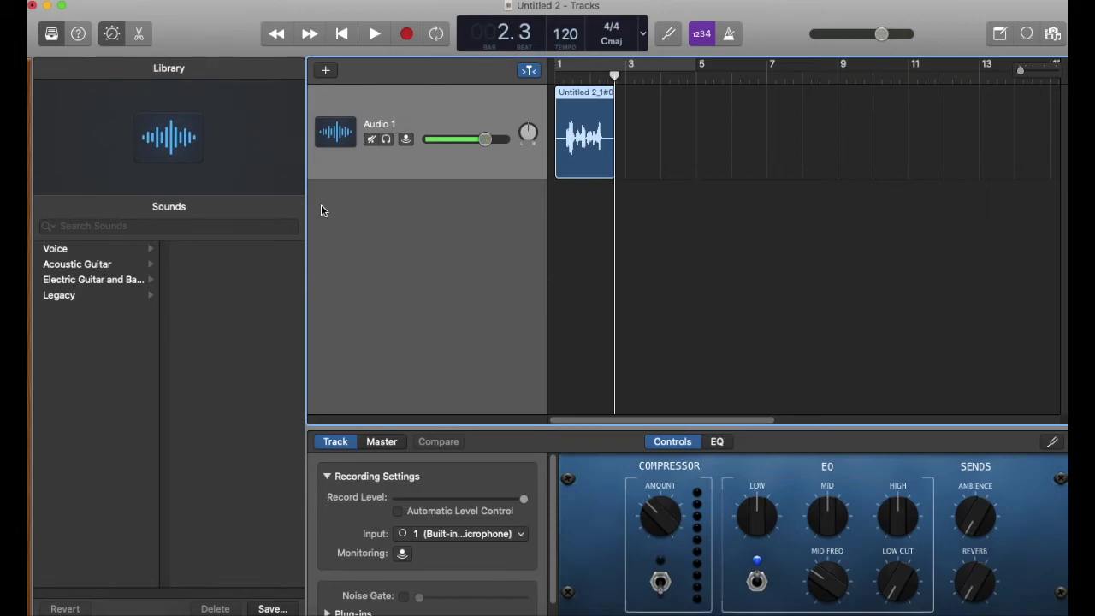
# Step: Add a new Audio track and record the second voice part on it
pyautogui.click(329, 77)
pyautogui.click(826, 370)
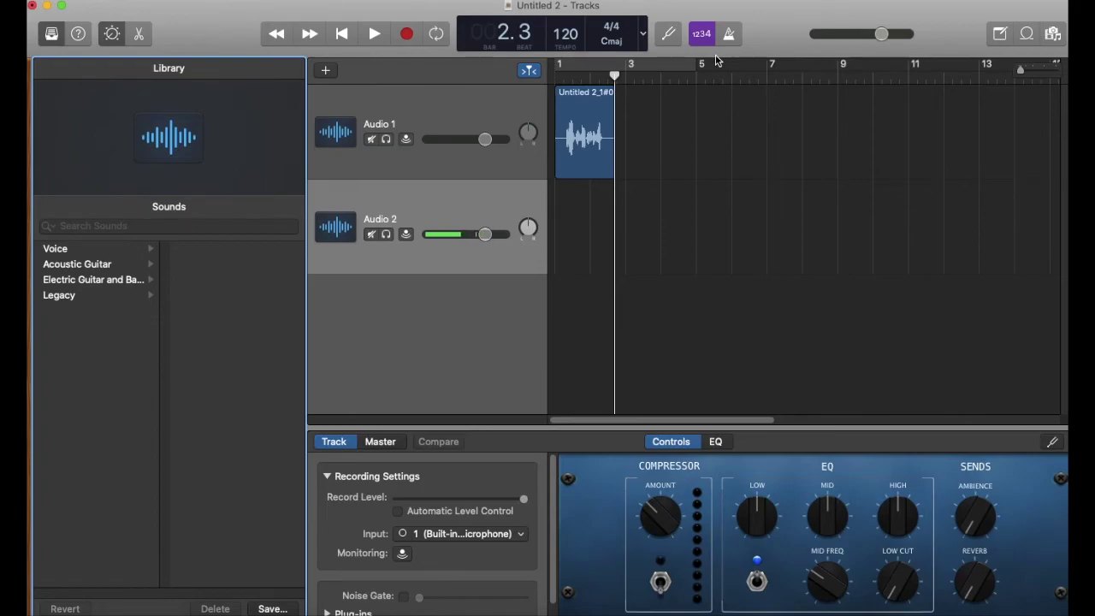
pyautogui.press('r')
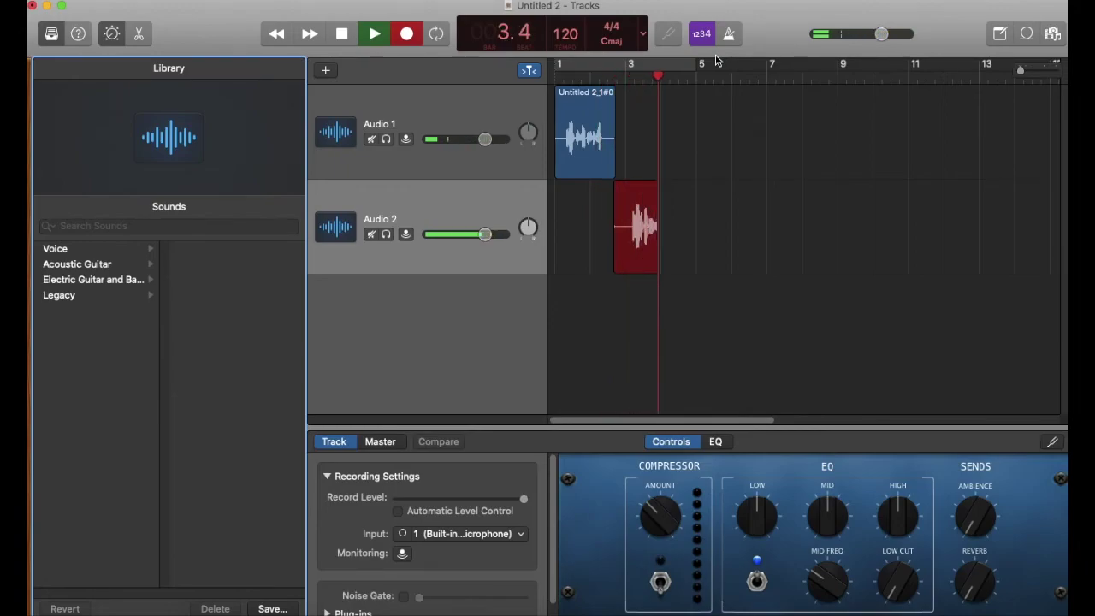
pyautogui.press('space')
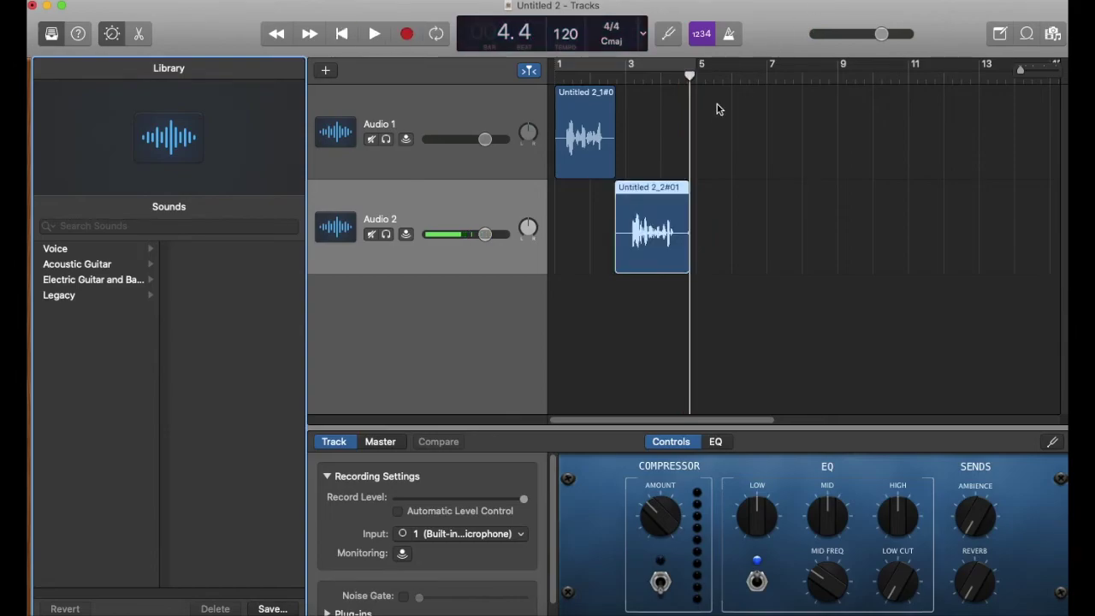
# Step: Play both voice recordings back from bar 1
pyautogui.moveTo(690, 76); pyautogui.dragTo(551, 87)
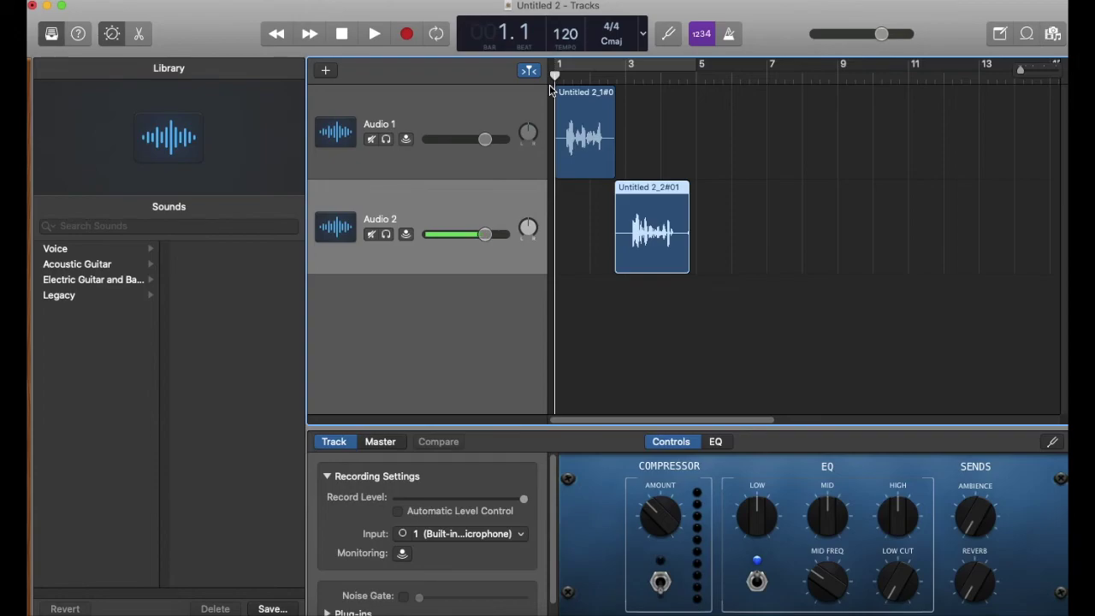
pyautogui.press('space')
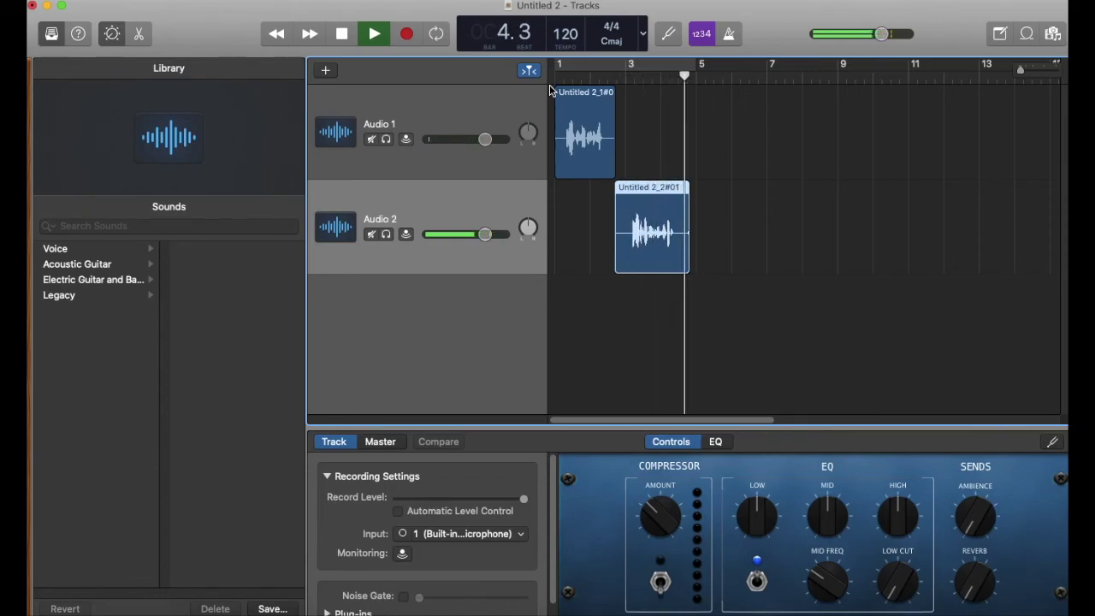
pyautogui.press('space')
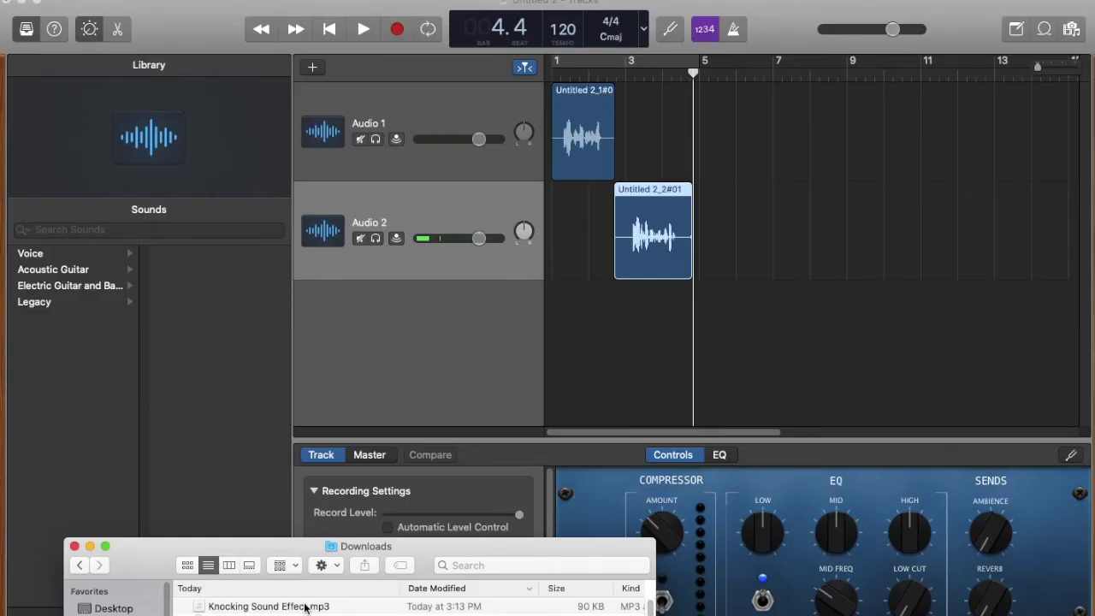
# Step: Import Knocking Sound Effect.mp3 as a track, place it after the second voice clip, and trim its end
pyautogui.click(305, 606)
pyautogui.moveTo(305, 607); pyautogui.dragTo(616, 344)
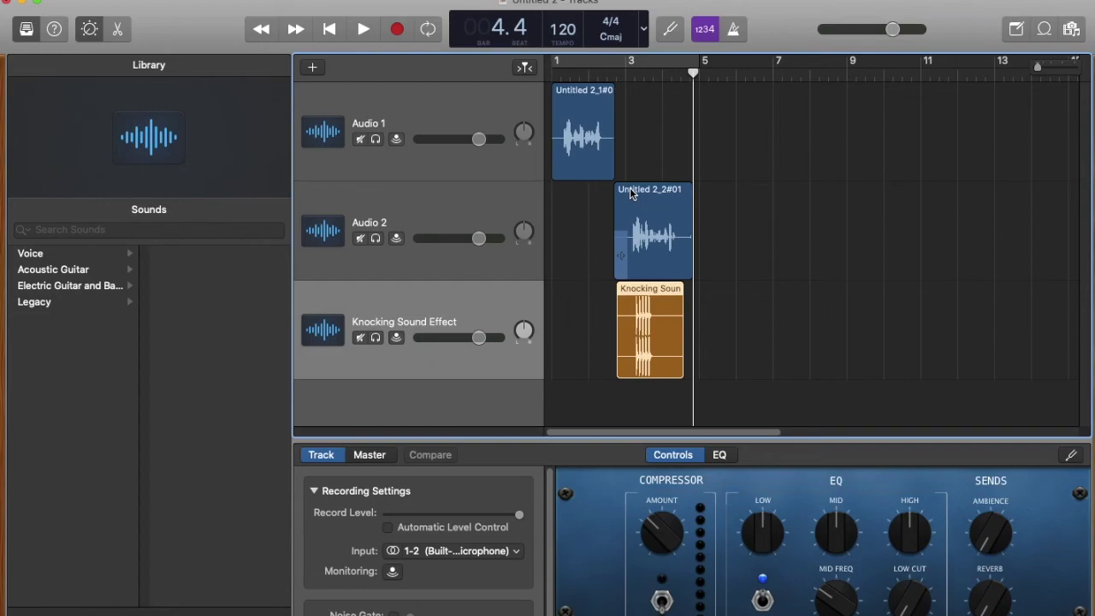
pyautogui.moveTo(635, 286); pyautogui.dragTo(708, 293)
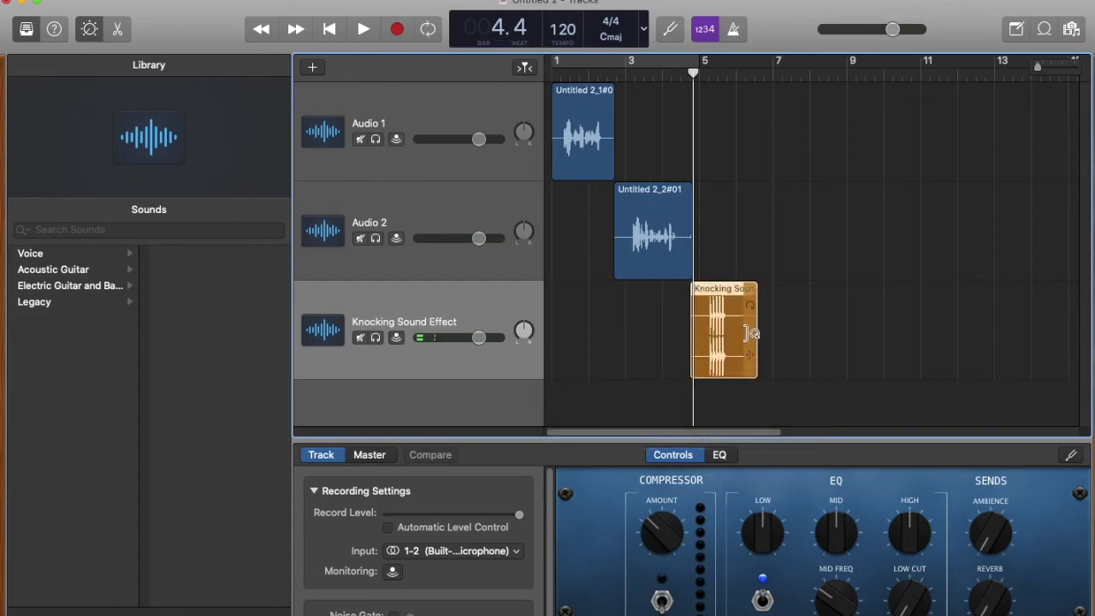
pyautogui.moveTo(755, 339)
pyautogui.mouseDown()
pyautogui.moveTo(719, 347)
pyautogui.moveTo(751, 355)
pyautogui.mouseUp()
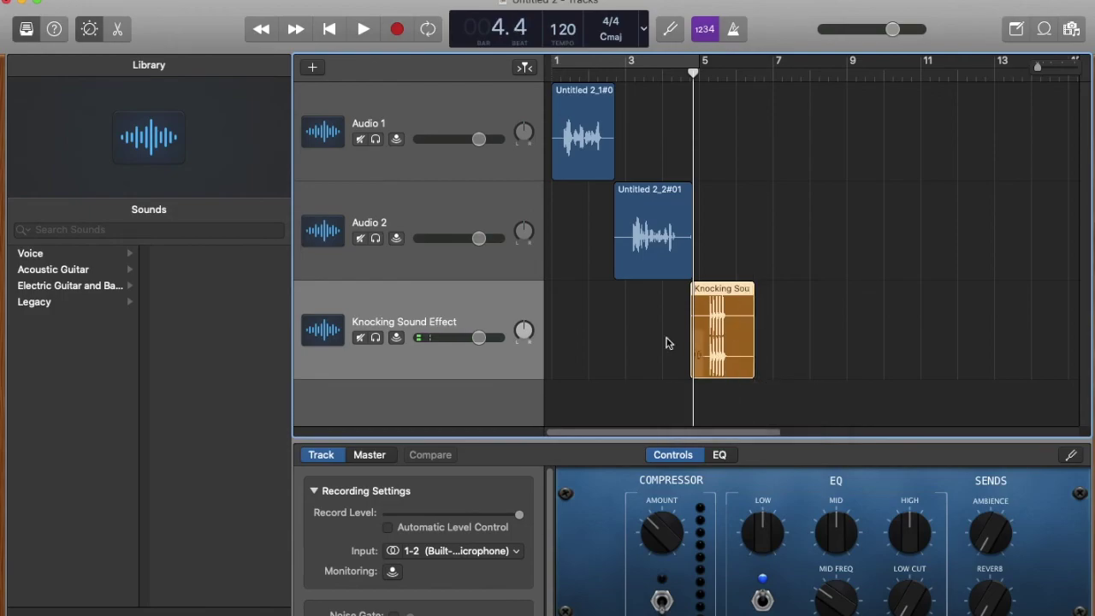
pyautogui.click(481, 337)
# Step: Set the knocking track volume to about -4.8 dB and lower the Audio 2 voice track volume
pyautogui.moveTo(483, 339); pyautogui.dragTo(426, 344)
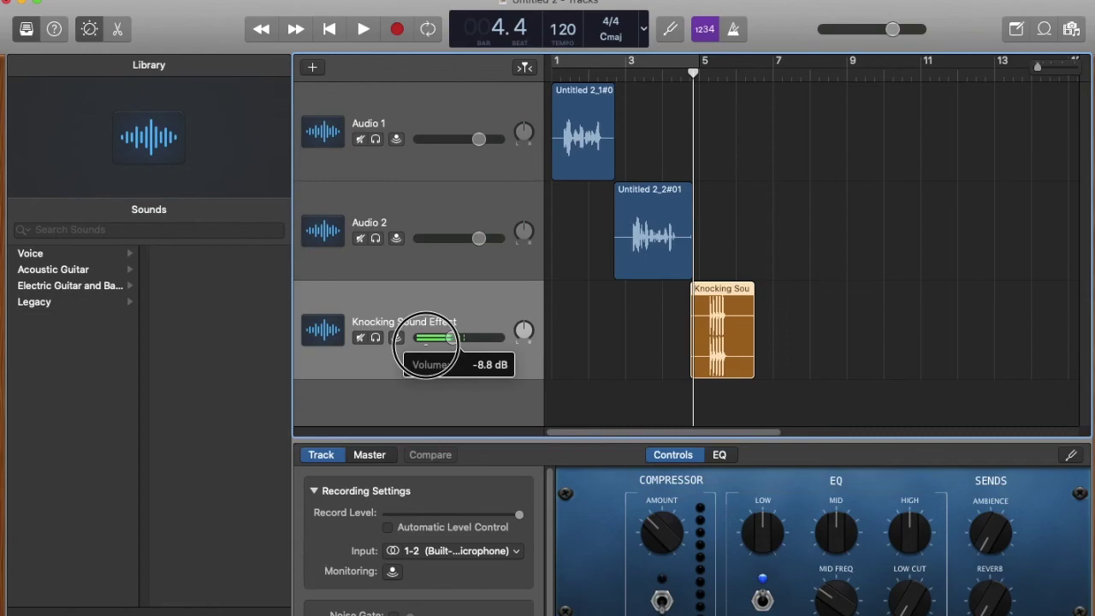
pyautogui.moveTo(426, 344); pyautogui.dragTo(453, 337)
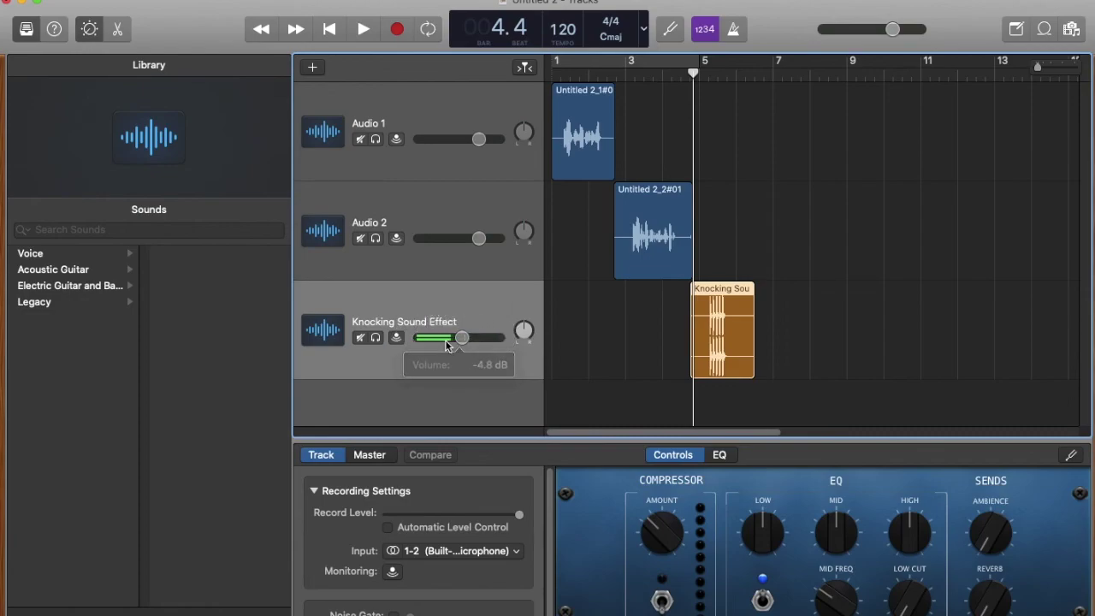
pyautogui.moveTo(481, 240); pyautogui.dragTo(439, 257)
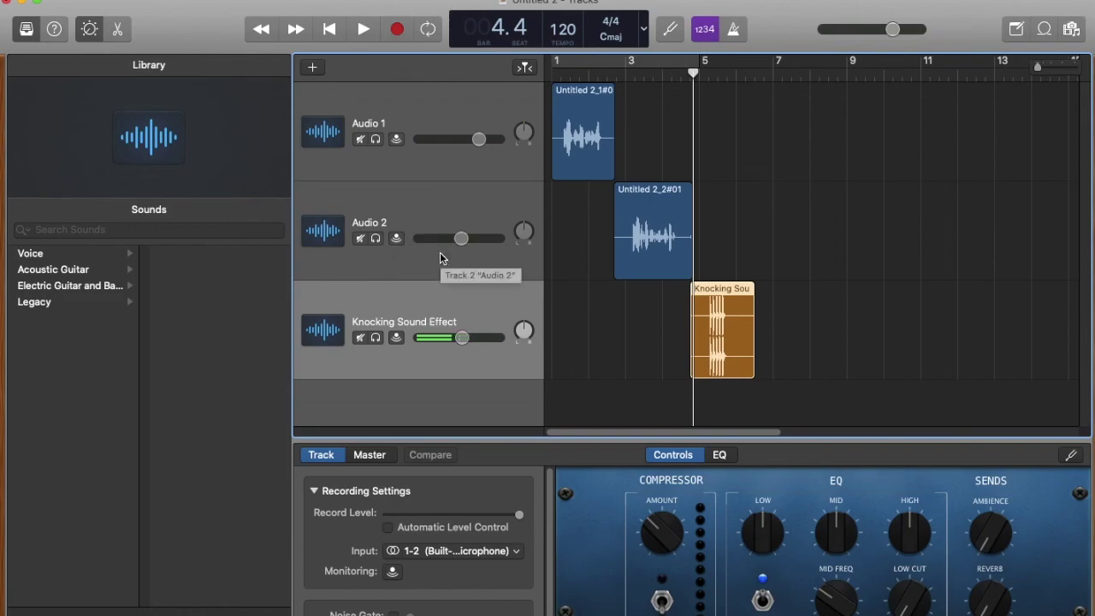
# Step: Play the whole three-track ad from the beginning, then stop it
pyautogui.press('Return')
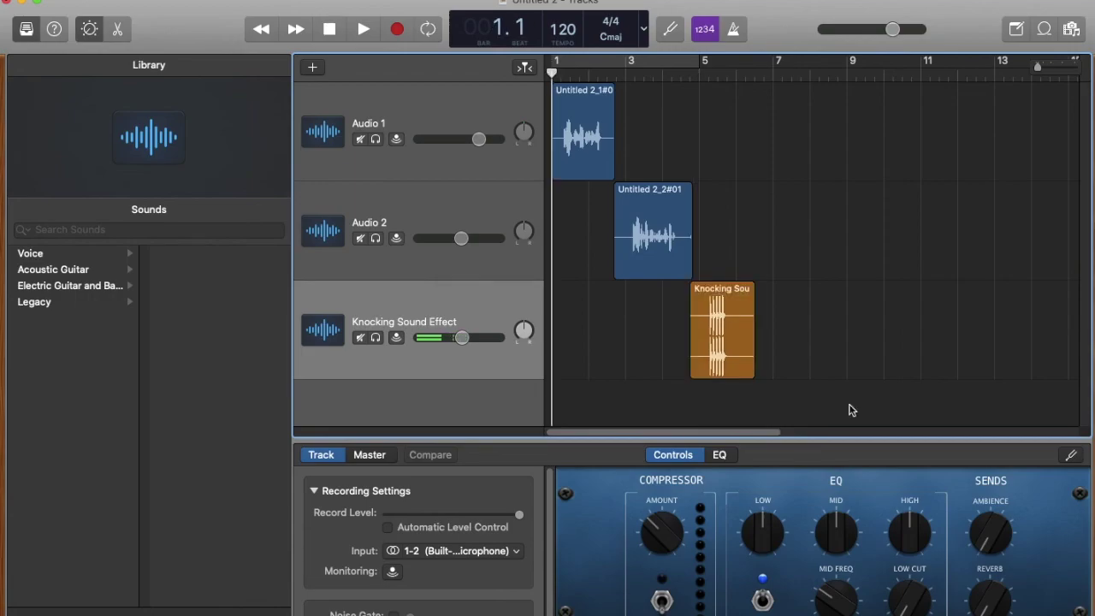
pyautogui.press('space')
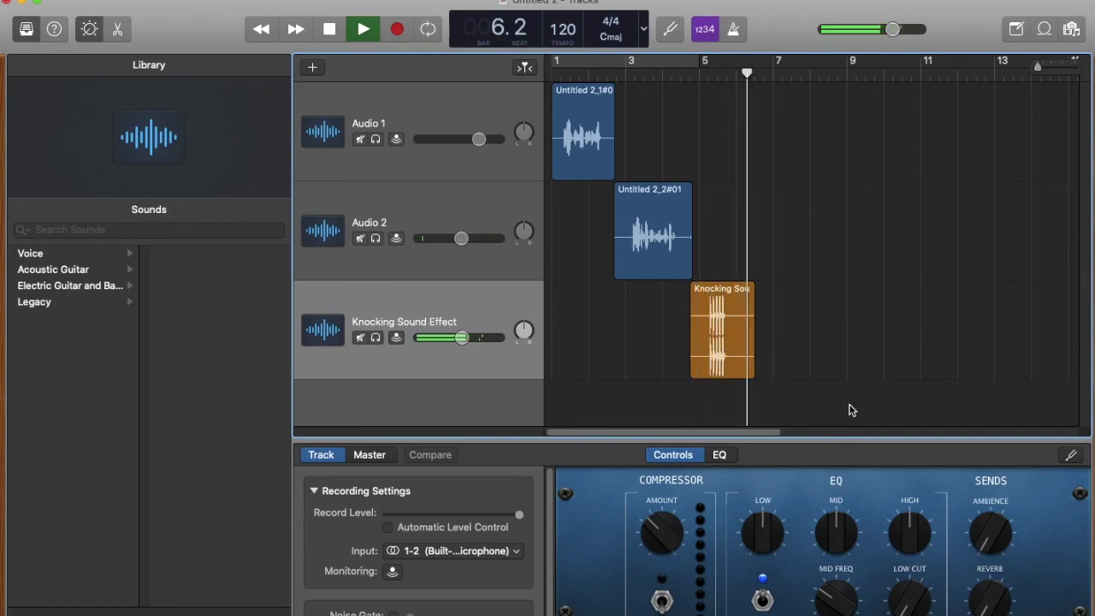
pyautogui.press('space')
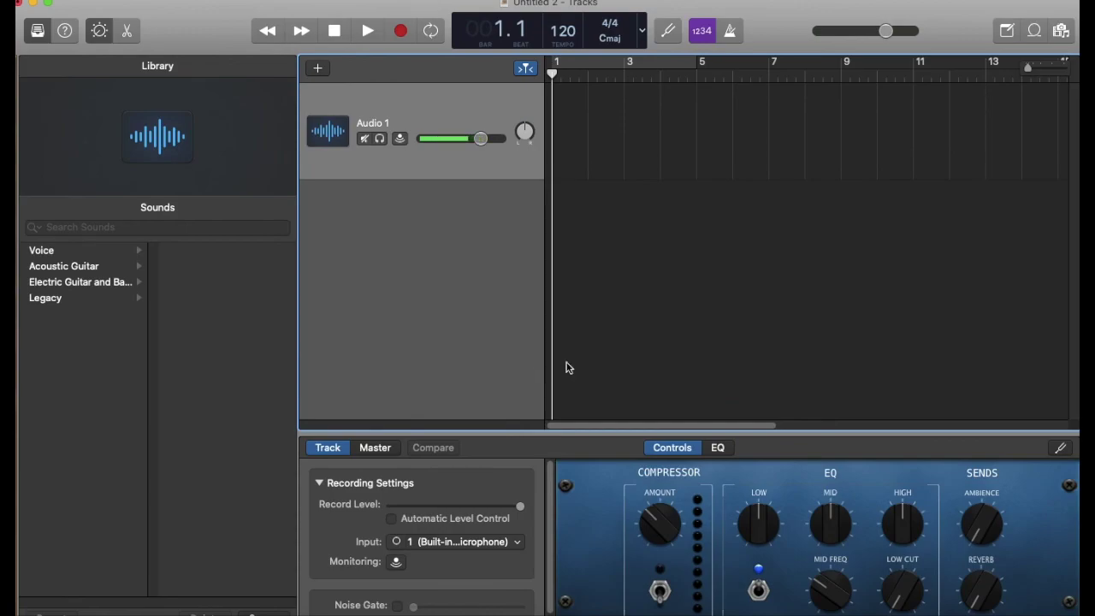
# Step: Filter loops by instrument, preview 12-8 Acoustic Strum 01, and drag it into the project
pyautogui.click(1034, 32)
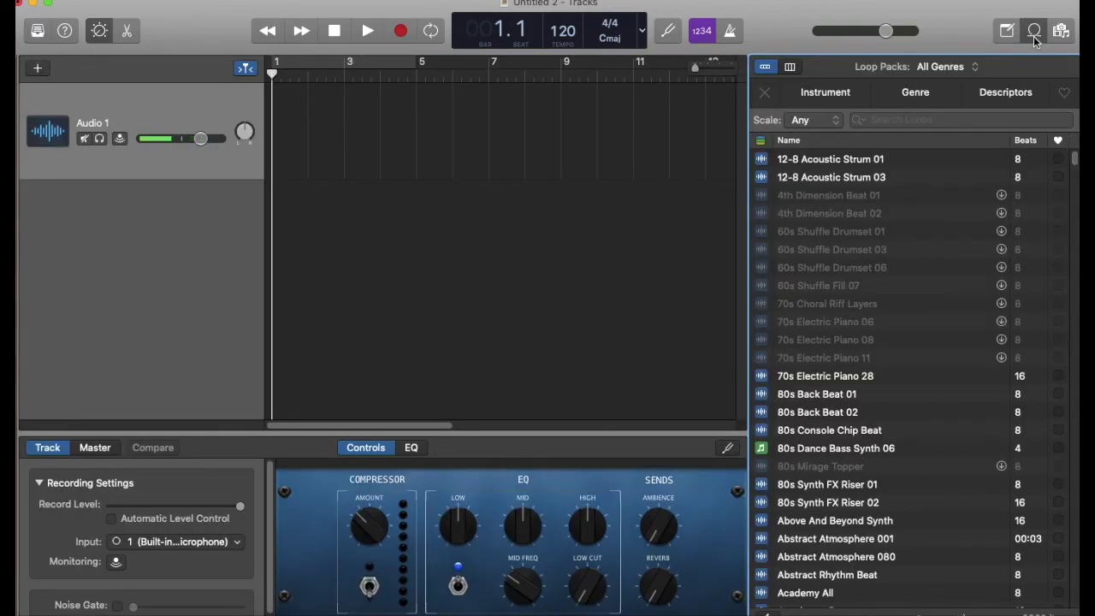
pyautogui.click(838, 104)
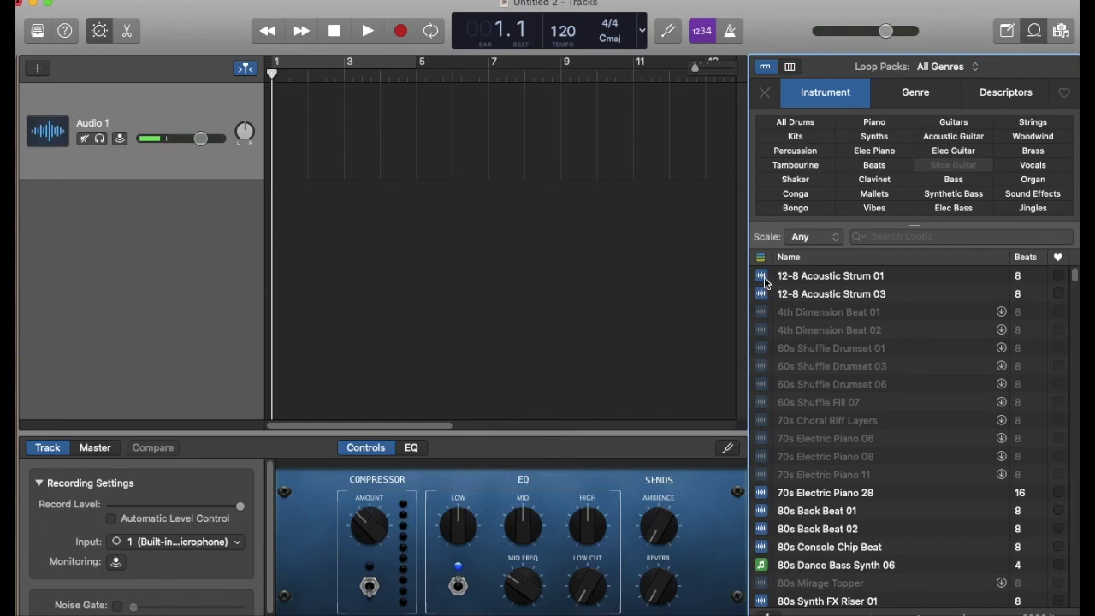
pyautogui.click(763, 277)
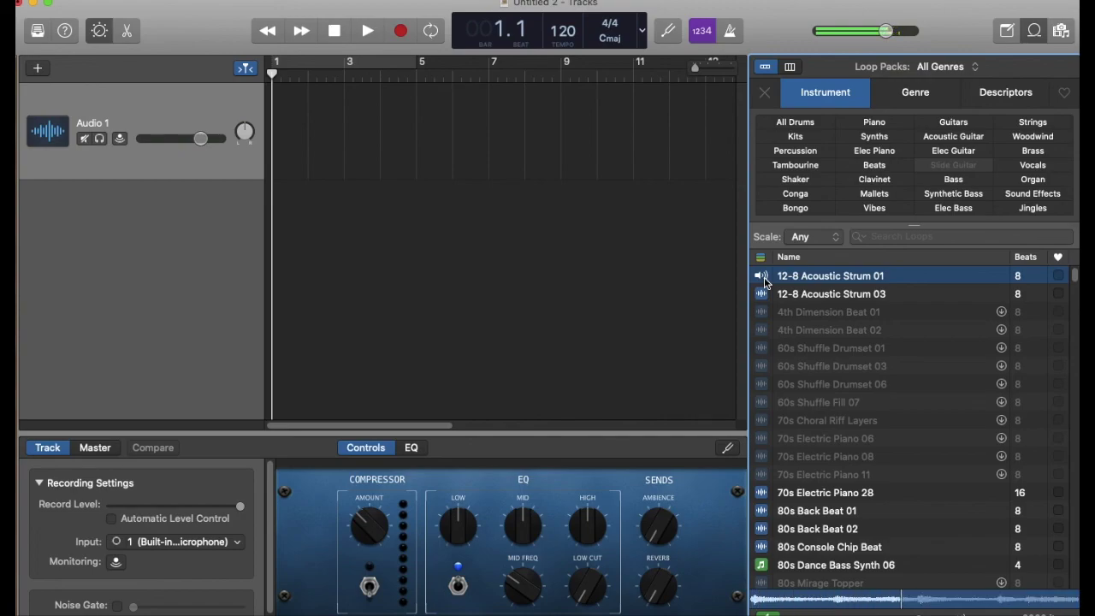
pyautogui.moveTo(766, 283); pyautogui.dragTo(326, 231)
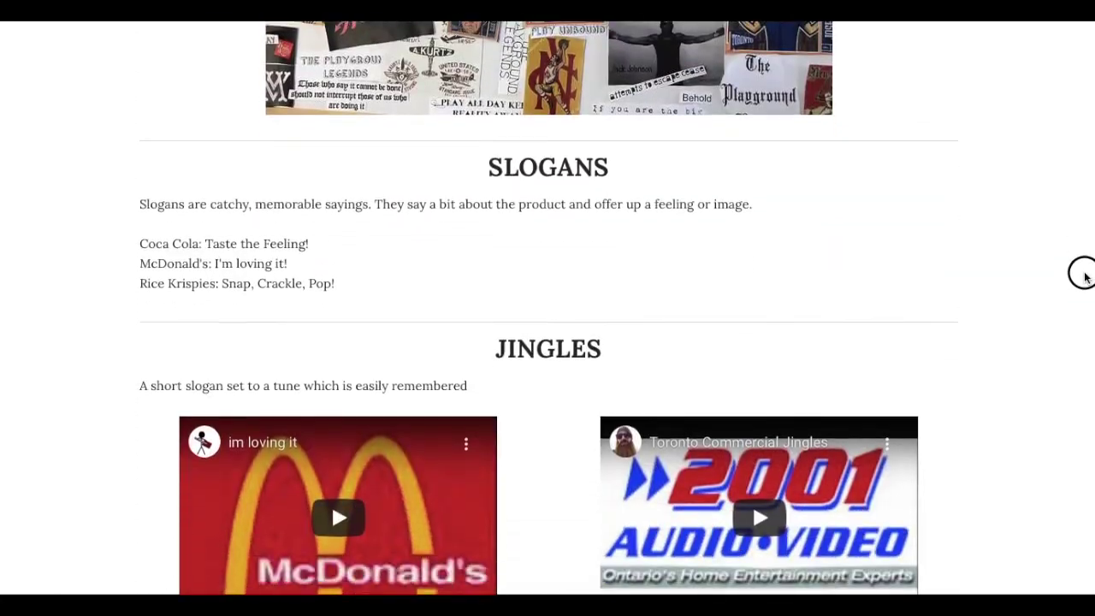
# Step: Scroll the Media Studies page down to the Radio Advertisement Success Criteria checklist
pyautogui.scroll(-1, 1085, 277)
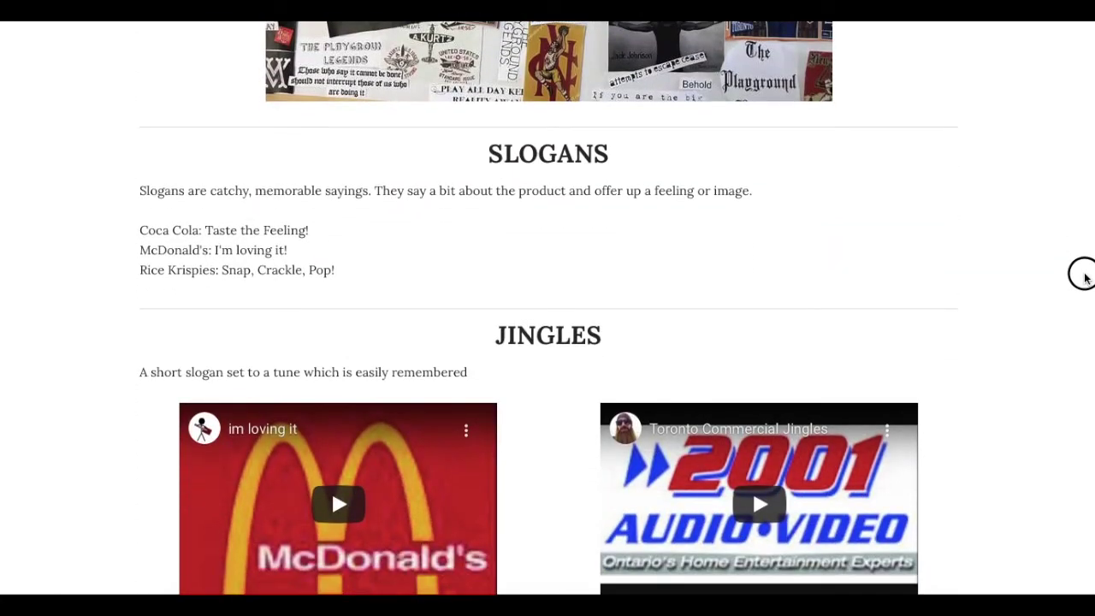
pyautogui.scroll(-7, 1084, 277)
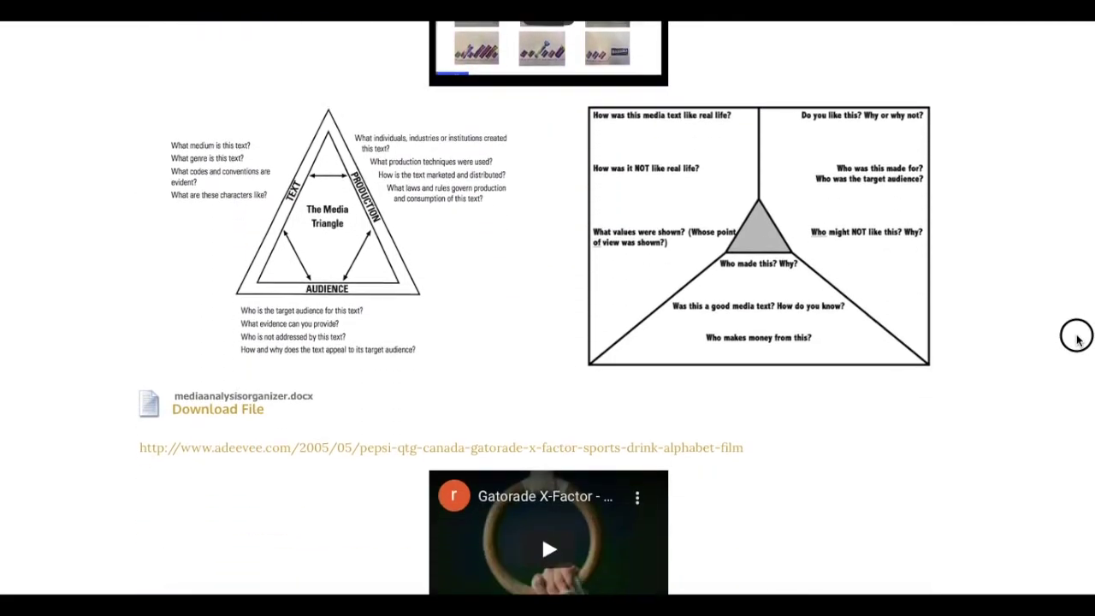